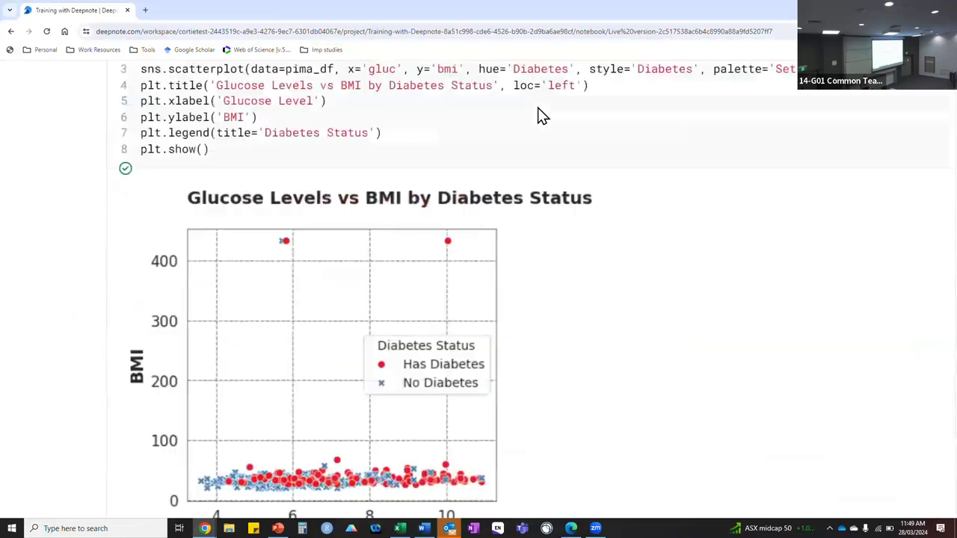
Step: Examine the glucose and BMI distribution plots and the glucose versus BMI scatter plot by diabetes status
scroll(543, 116, up, 10)
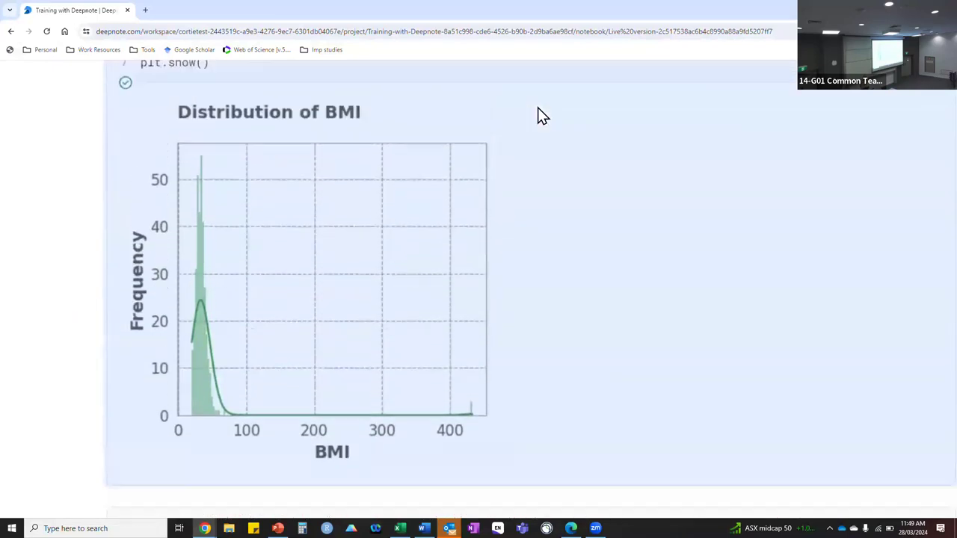
scroll(543, 116, up, 5)
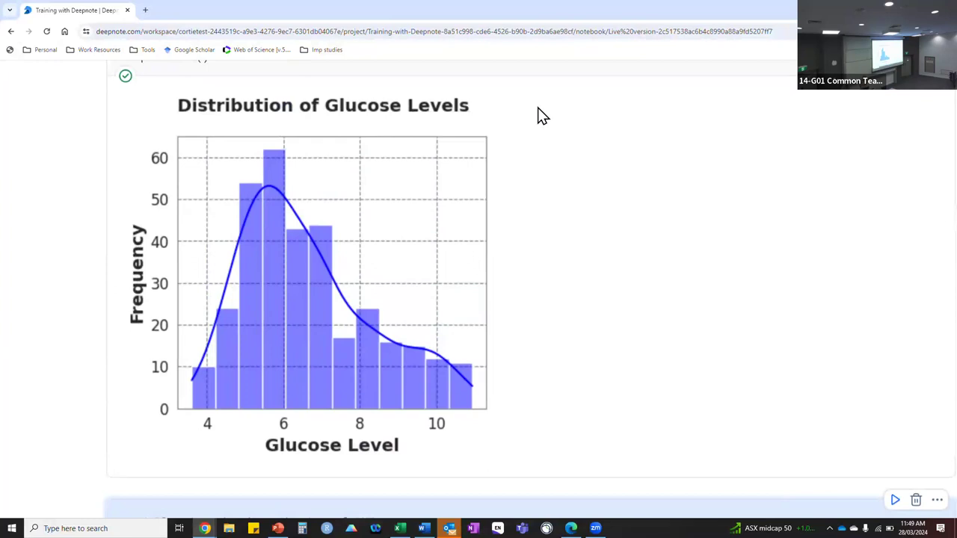
scroll(543, 116, down, 5)
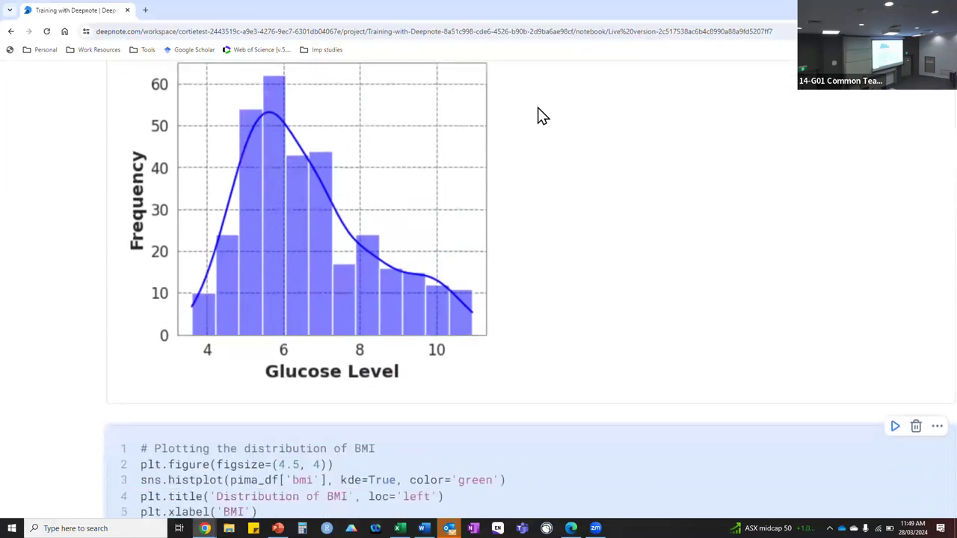
scroll(543, 116, down, 3)
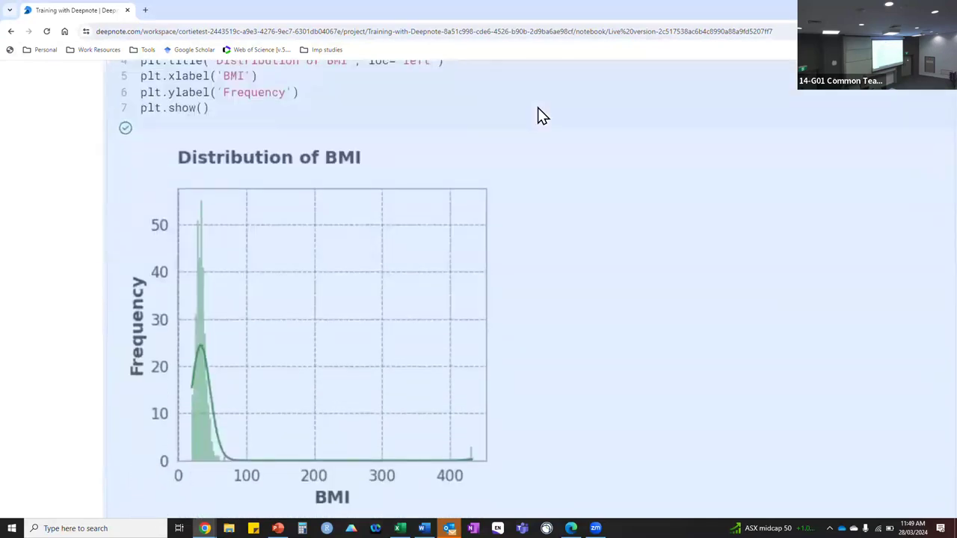
scroll(543, 116, down, 1)
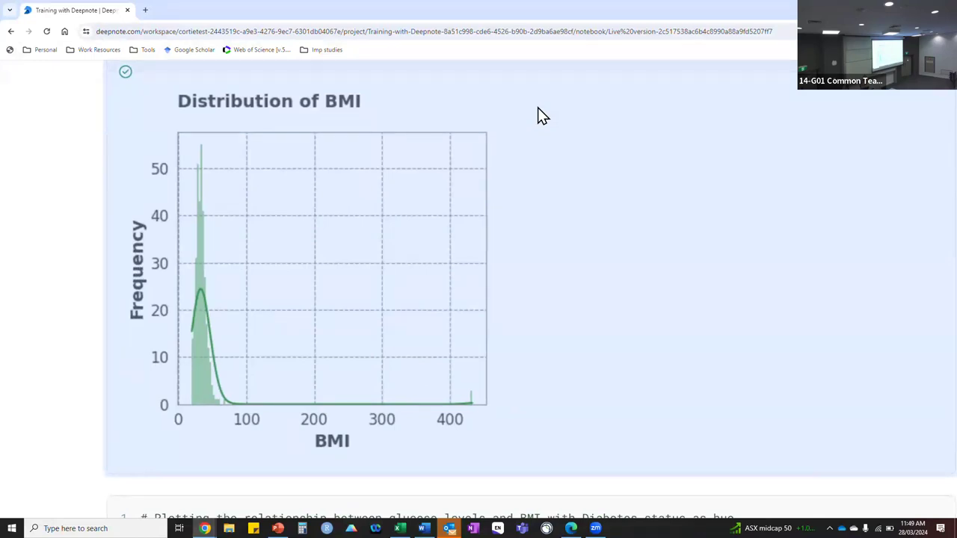
scroll(543, 116, down, 4)
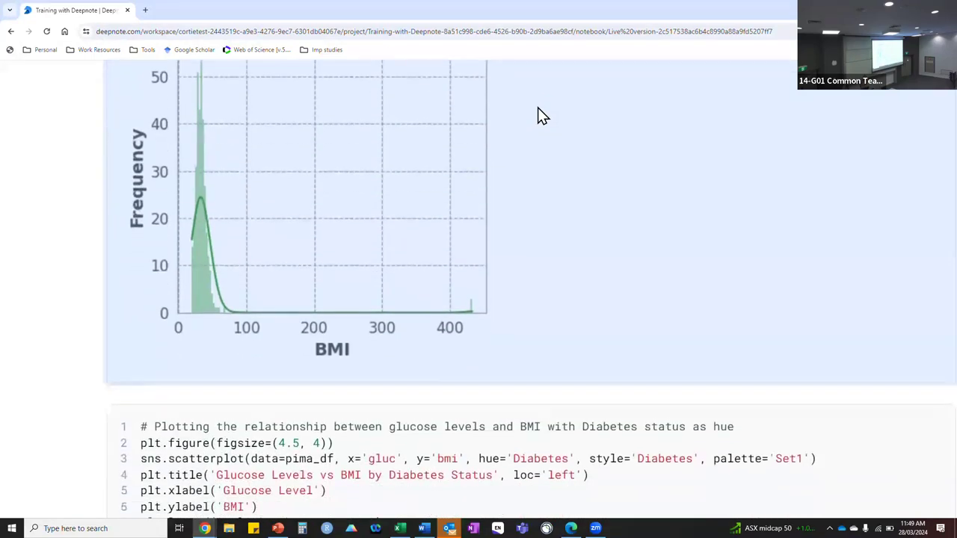
scroll(542, 116, down, 3)
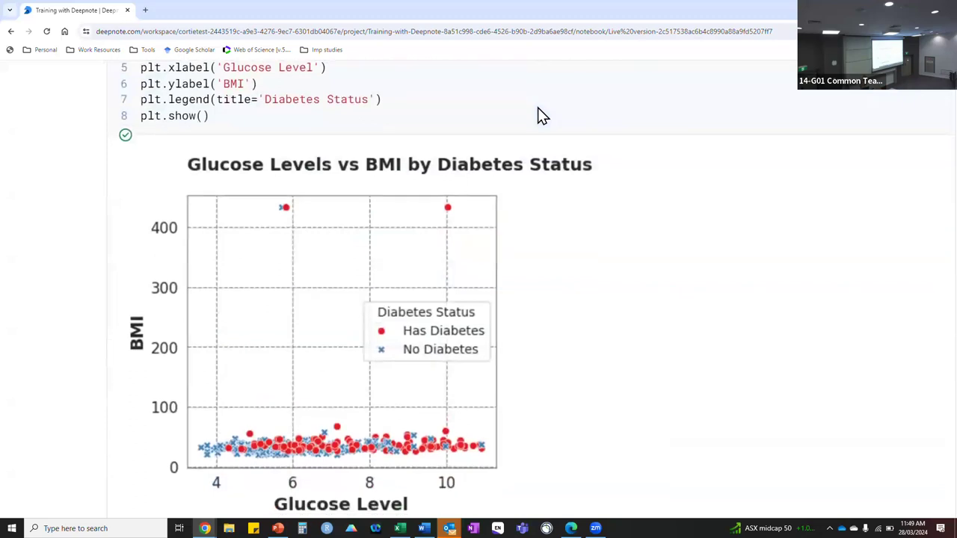
scroll(543, 116, down, 4)
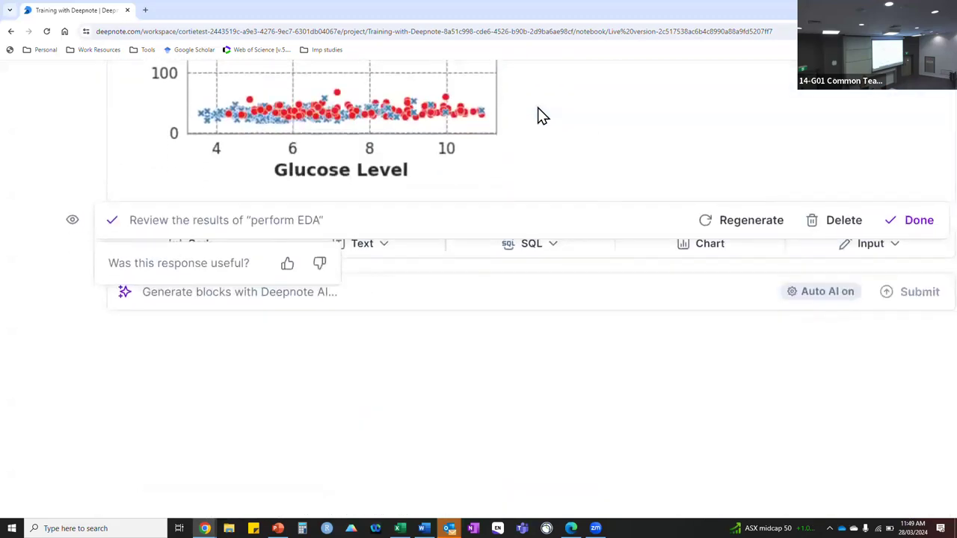
Step: Accept the generated EDA results and ask the AI to "find and list outliers"
click(914, 222)
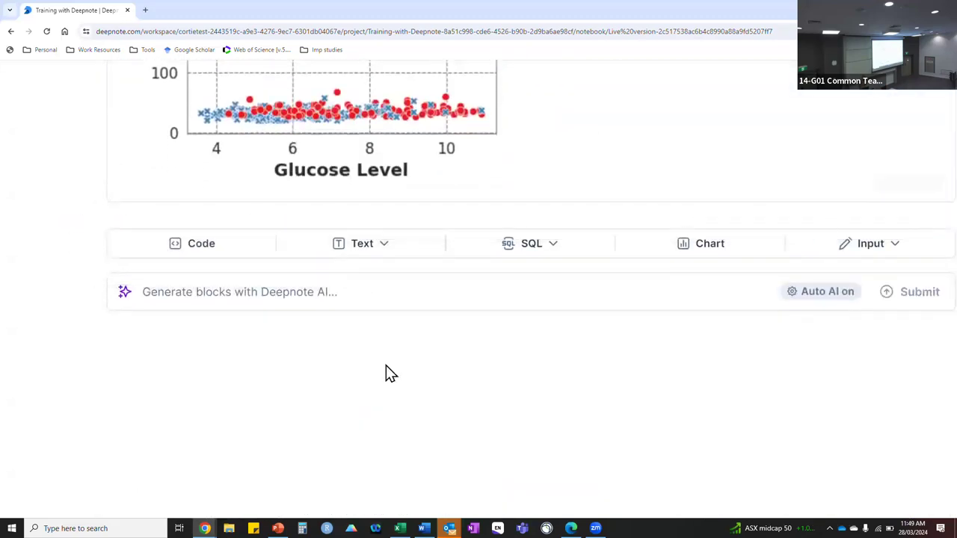
click(359, 299)
text(fi)
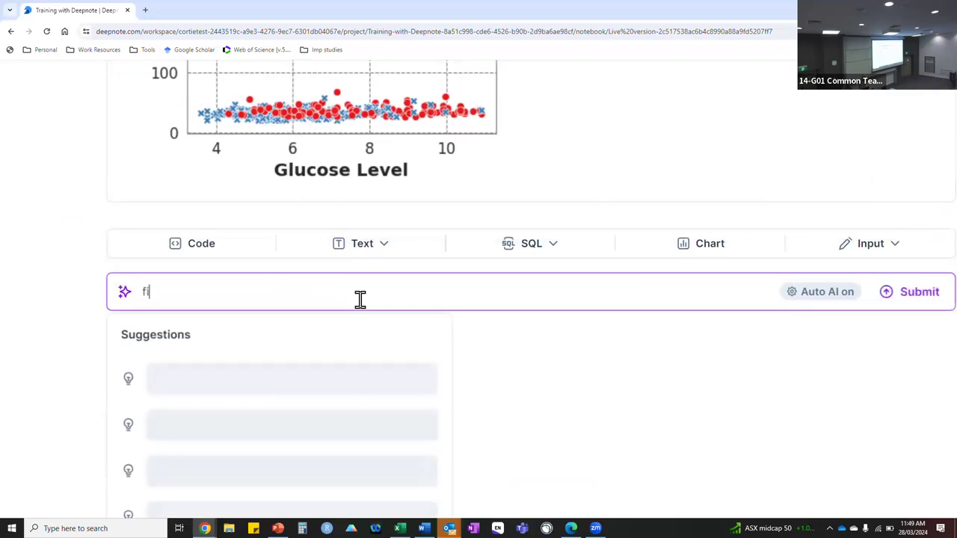
text(nd and list outlir)
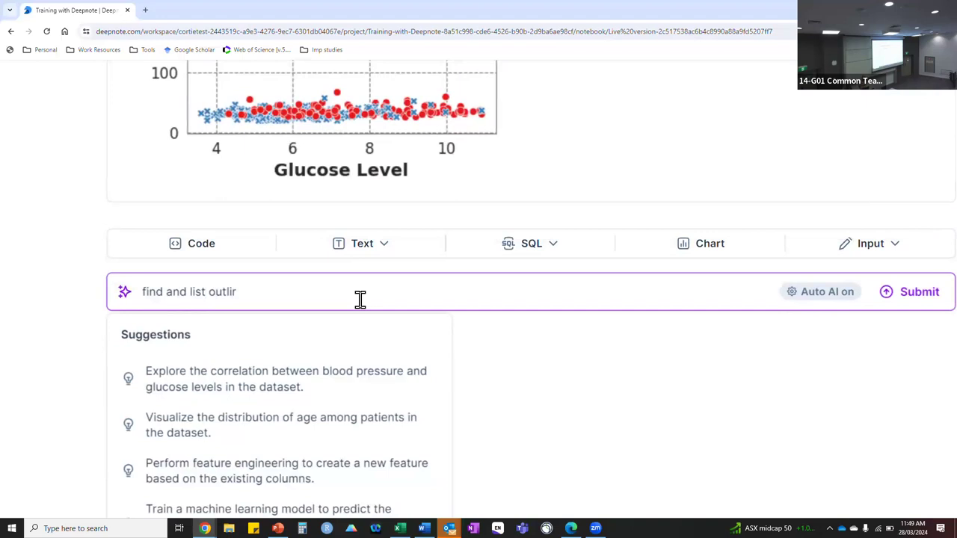
key(BackSpace)
text(ers)
key(Return)
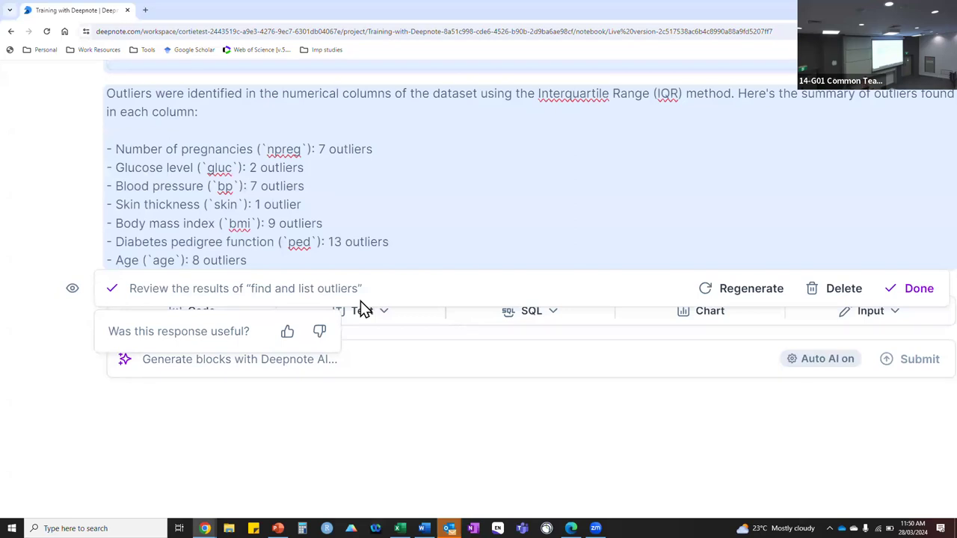
Step: Ask the AI "what are the outliers for BMI?"
click(303, 359)
text(what are the out)
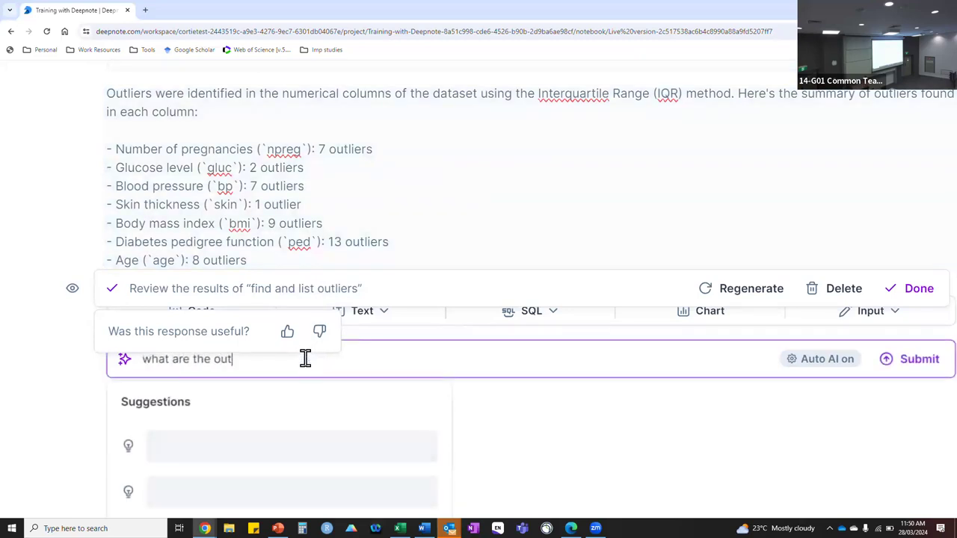
text(liers for BMI?)
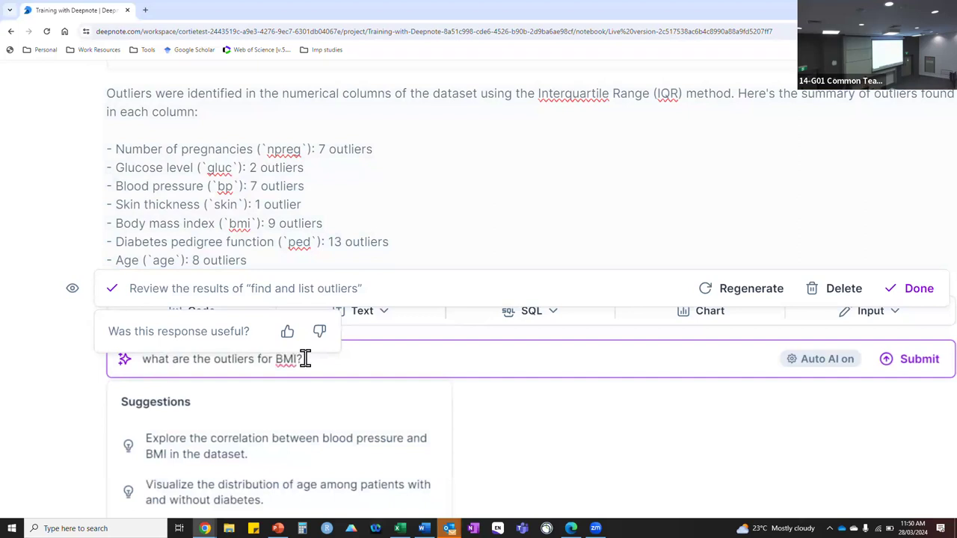
key(Return)
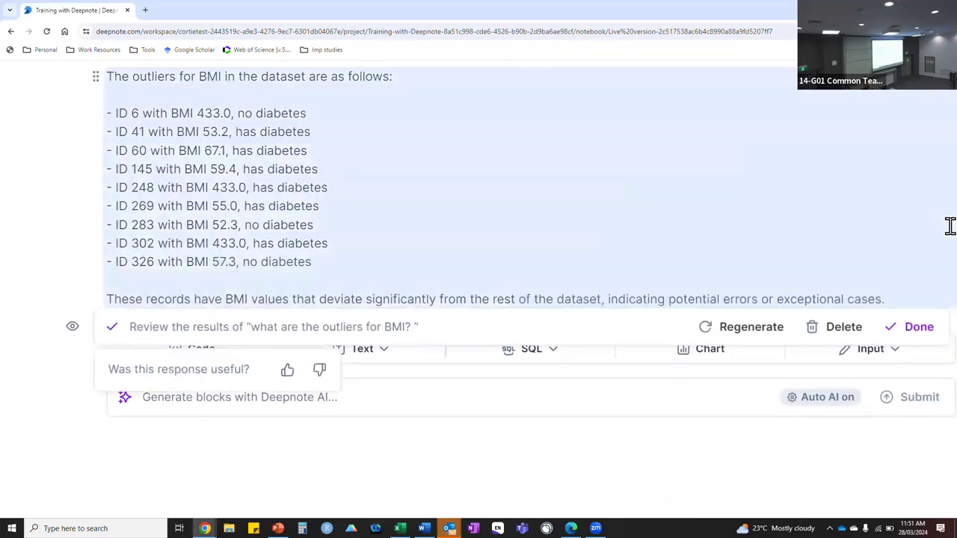
Step: Examine the IQR outlier code, including the quartile calculations for the numerical columns
scroll(950, 228, up, 8)
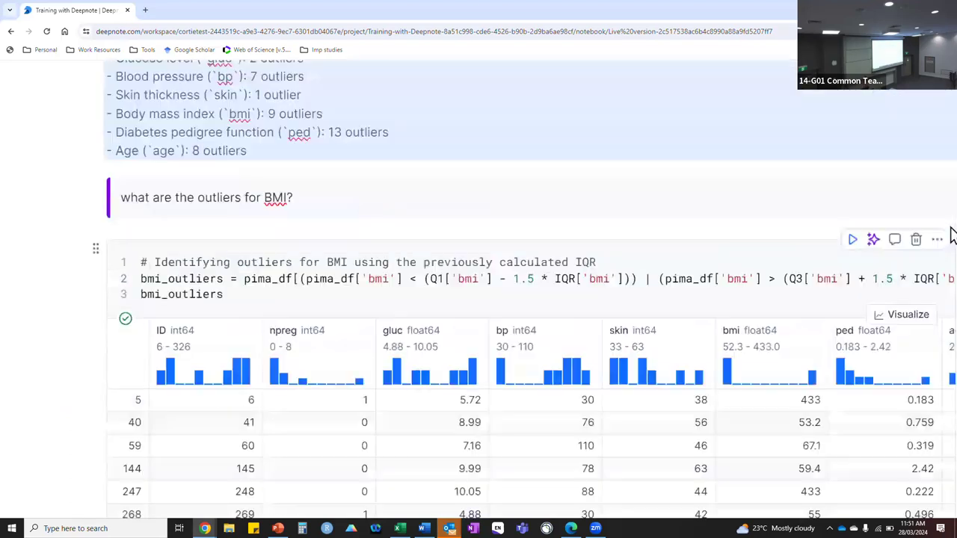
scroll(951, 235, up, 6)
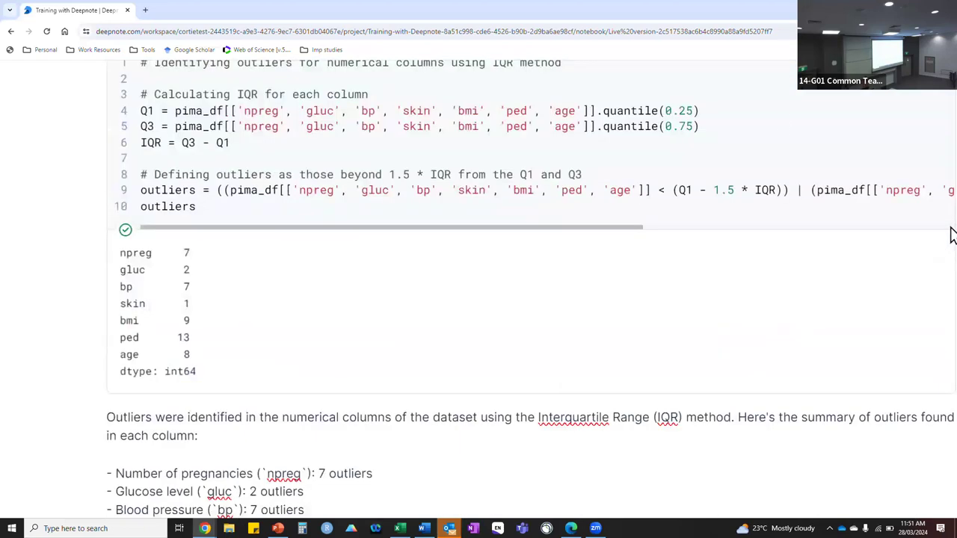
click(694, 103)
double_click(694, 107)
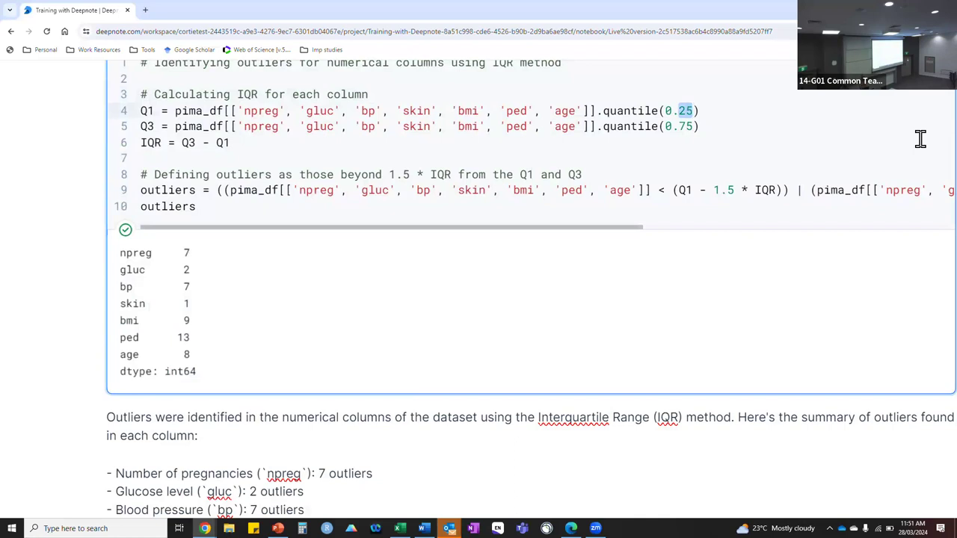
key(Down)
key(Down)
key(Down)
key(Down)
key(Down)
key(Down)
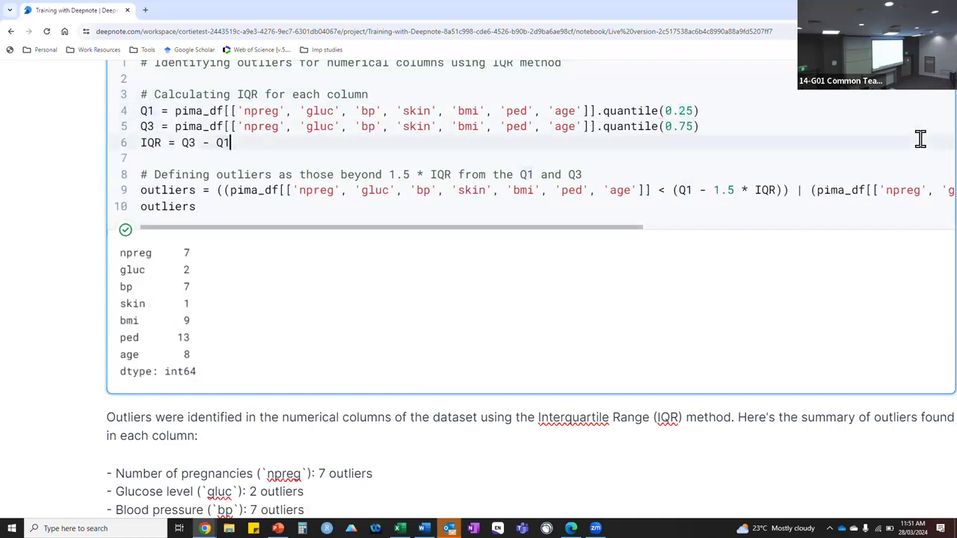
Step: Review the outlier summary for each column, then the table and written list of BMI outliers
scroll(920, 139, down, 1)
key(Down)
key(Down)
key(Down)
key(Down)
key(Down)
key(Down)
key(Down)
key(Down)
key(Down)
key(Down)
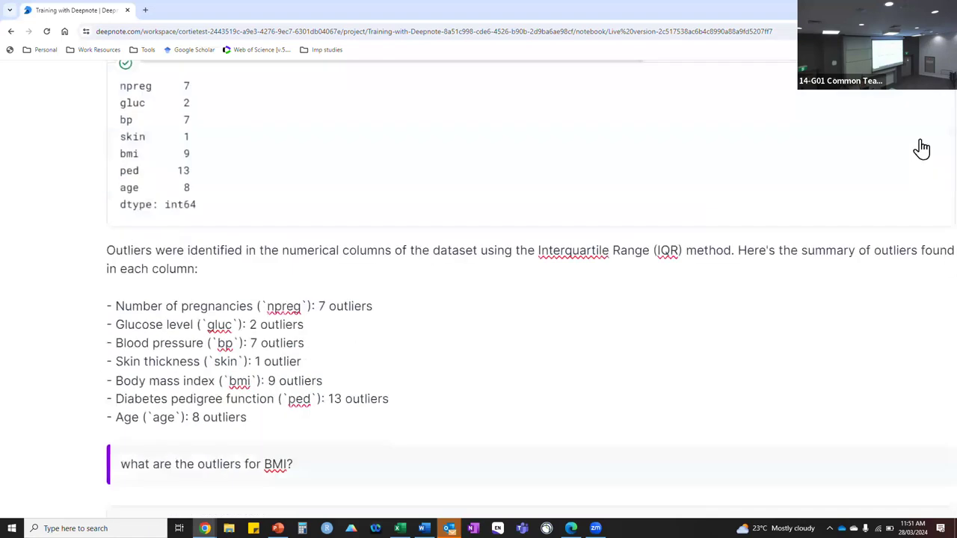
scroll(921, 147, down, 3)
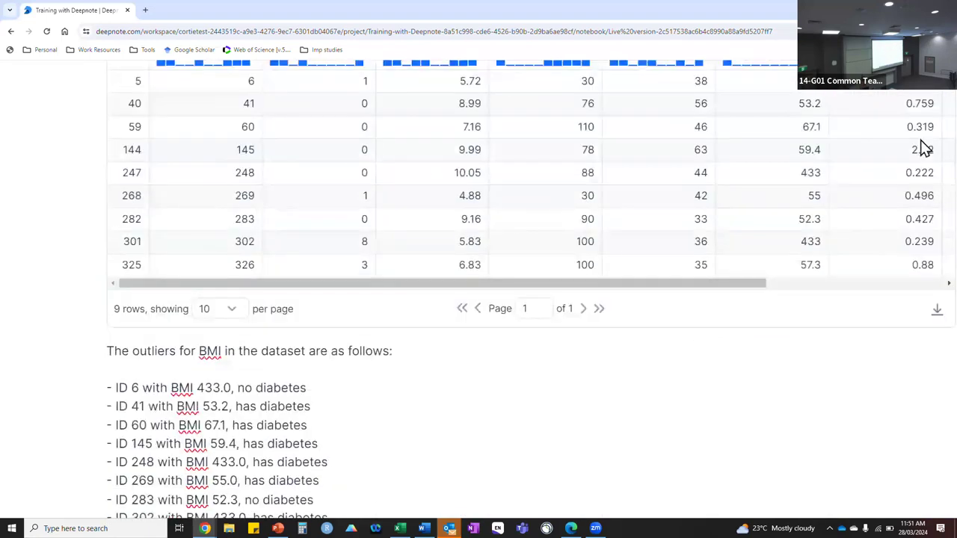
click(854, 360)
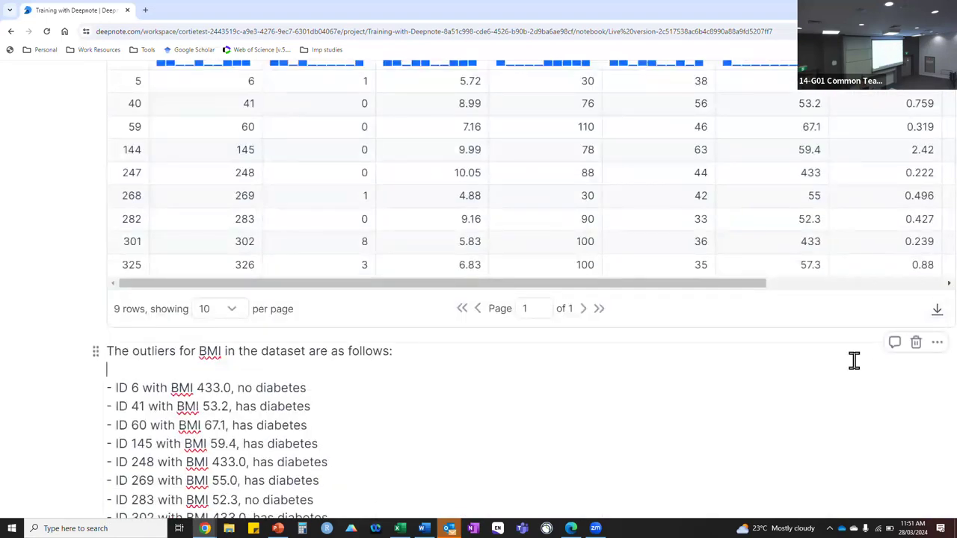
scroll(853, 361, down, 1)
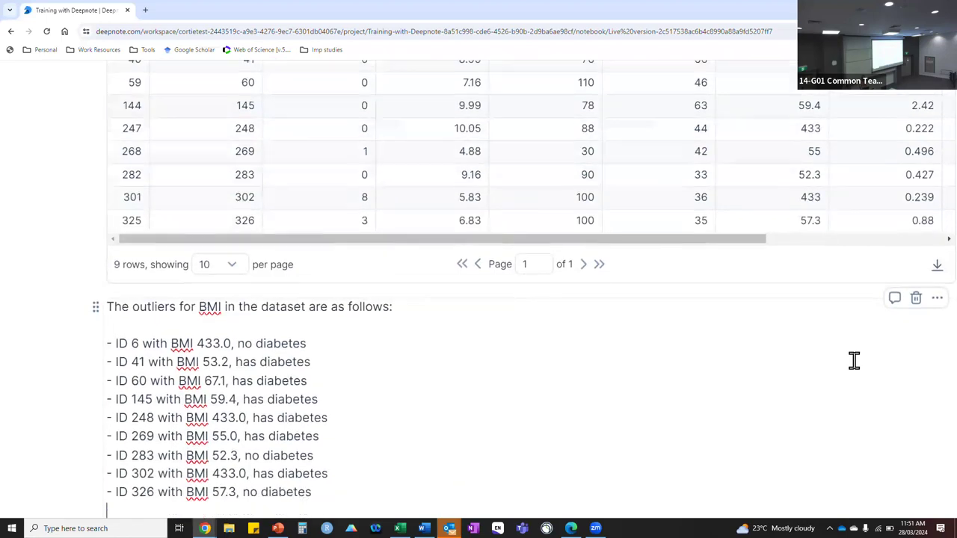
click(895, 414)
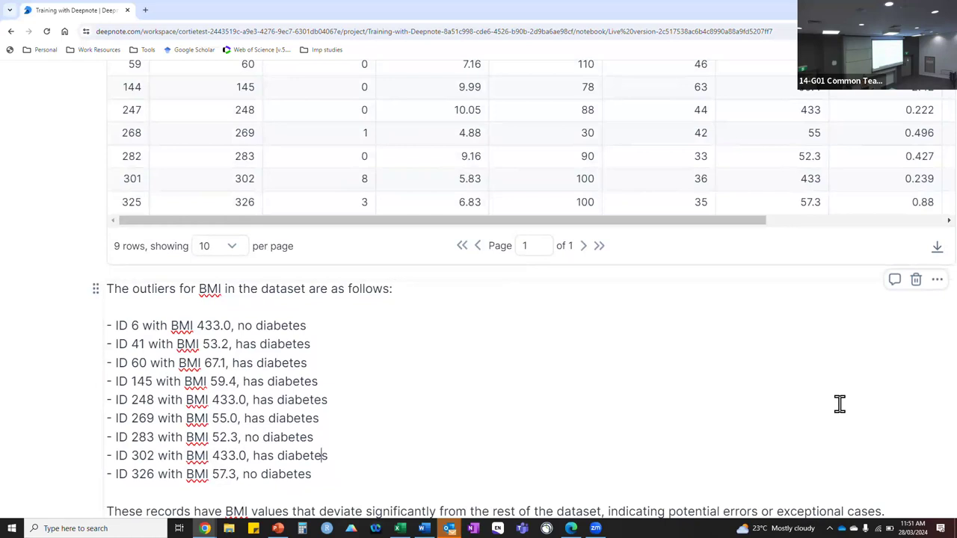
Step: Accept the BMI outlier results and ask the AI to "change 433.0 to 43.3"
key(ctrl+minus)
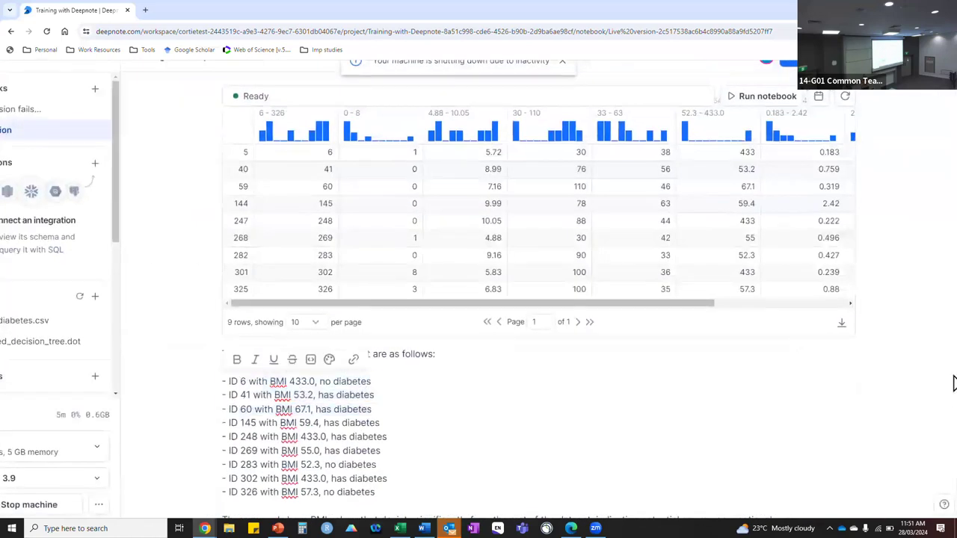
scroll(424, 448, down, 3)
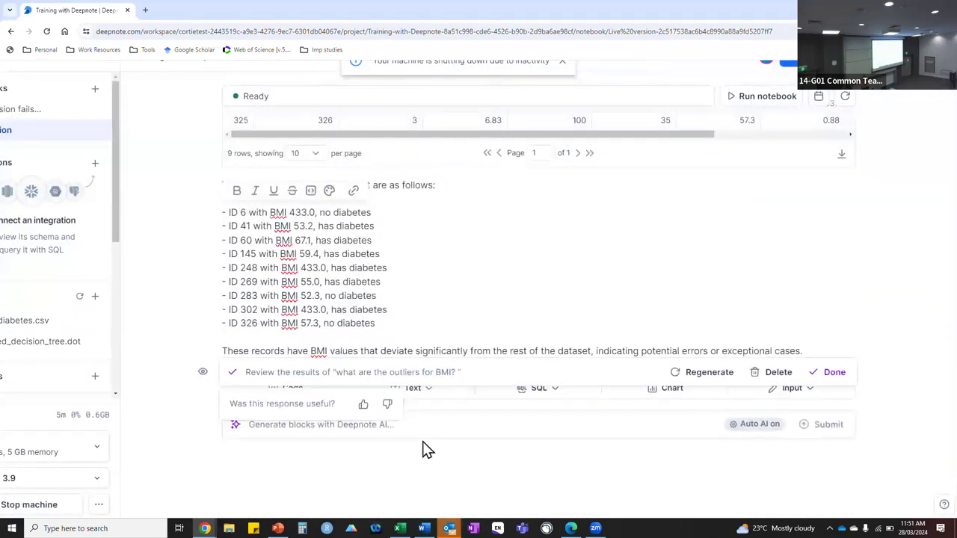
click(845, 373)
click(450, 416)
text(change 433.0 to 43.3)
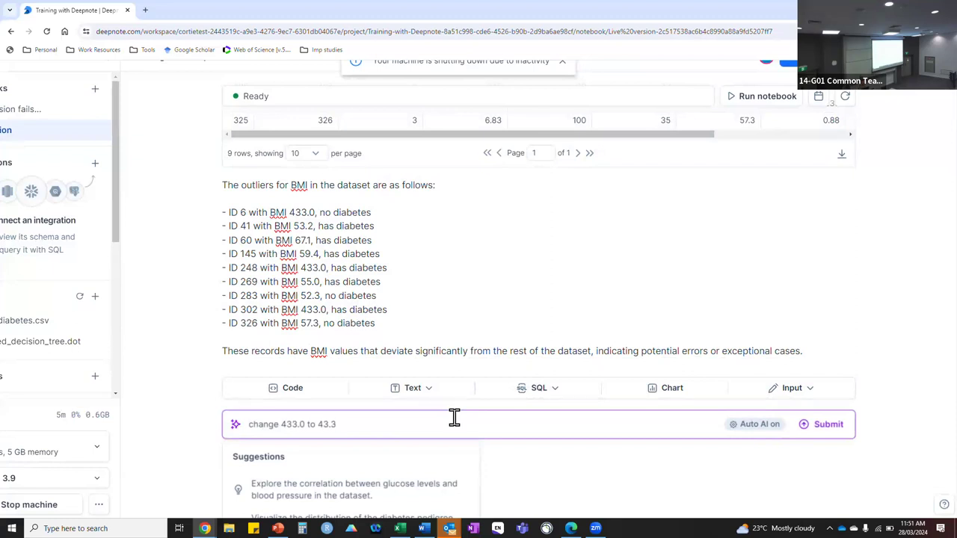
click(825, 424)
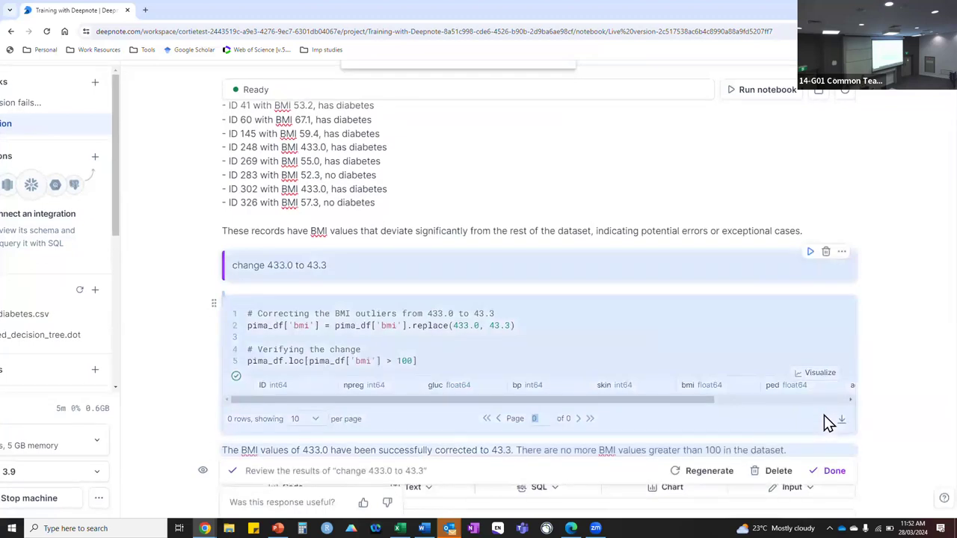
Step: Ask the AI to "compare diabetes vs non diabetes per variable with stats"
scroll(913, 404, down, 4)
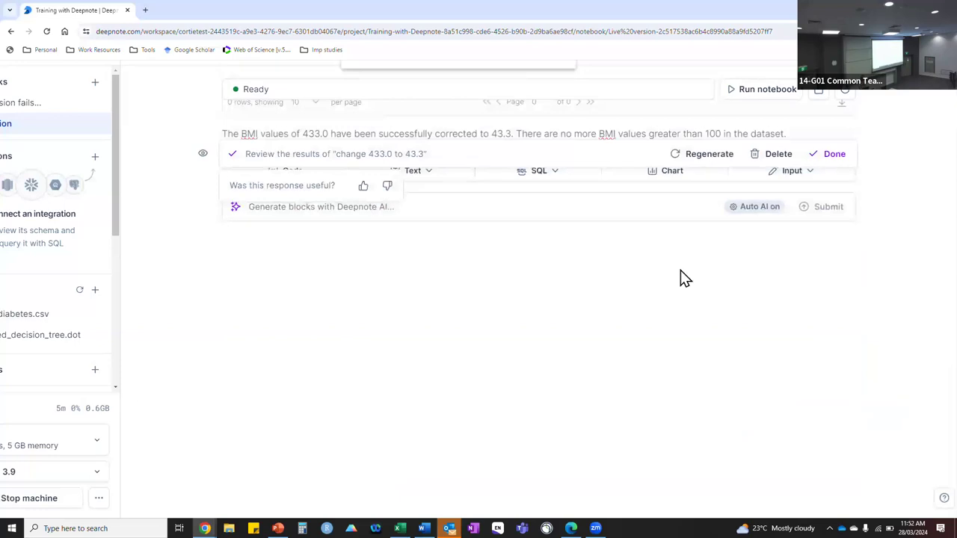
click(584, 216)
text(compar)
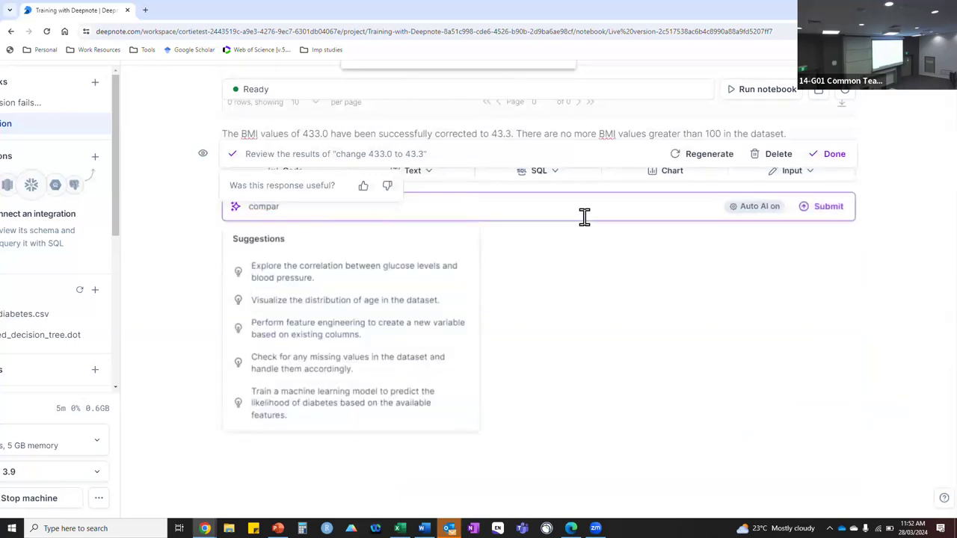
text(e diabetes vs non diabetes per variable with sta)
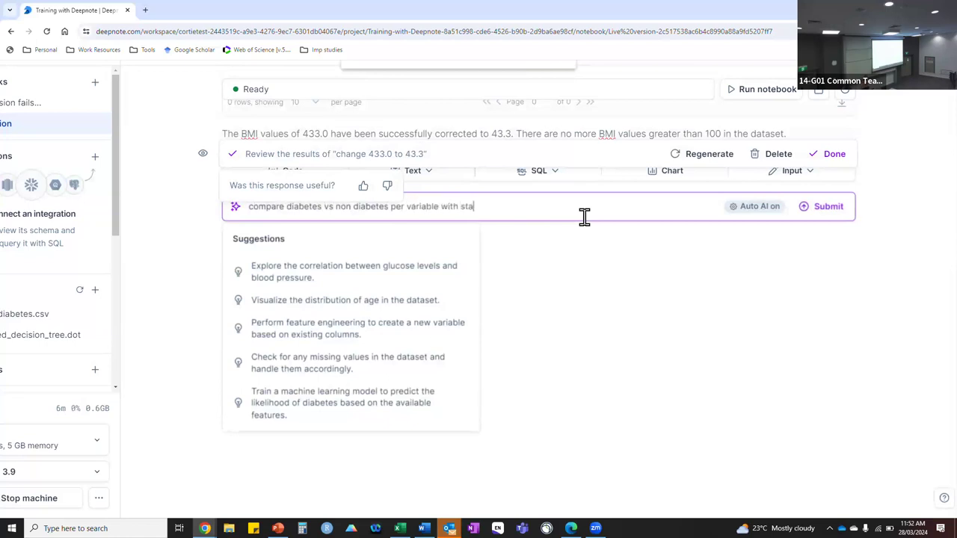
text(ts)
key(Return)
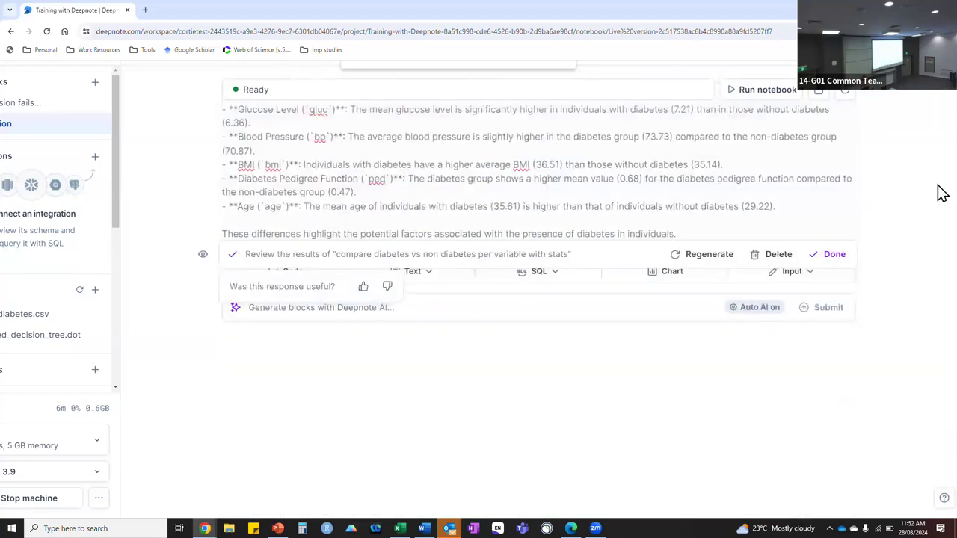
Step: Ask the AI to "document everythig you did in plain english listing each step"
click(436, 304)
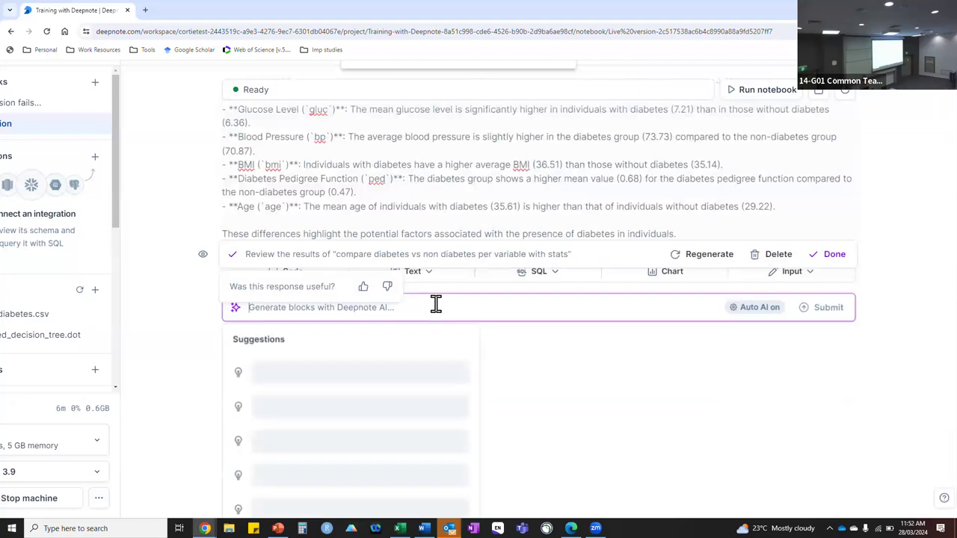
text(document)
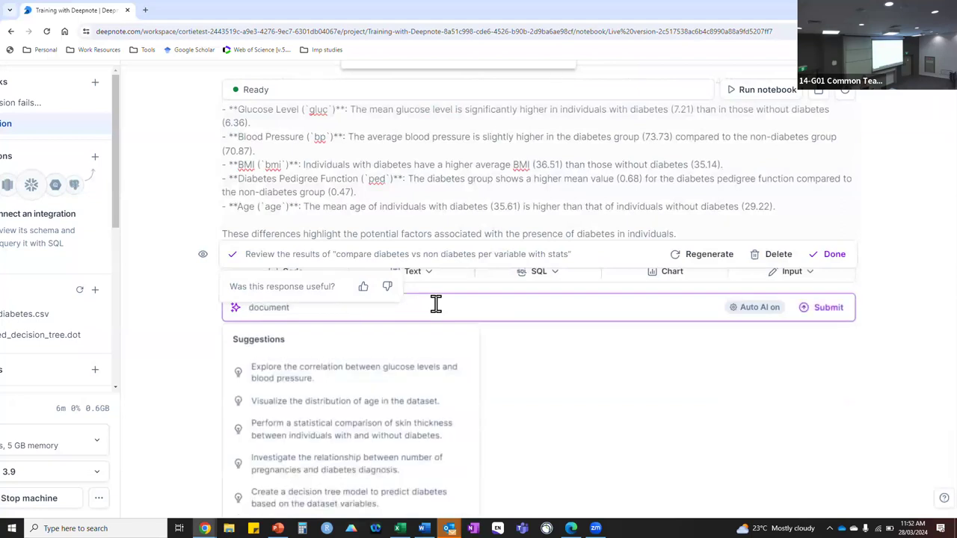
text( everythig you did in plain)
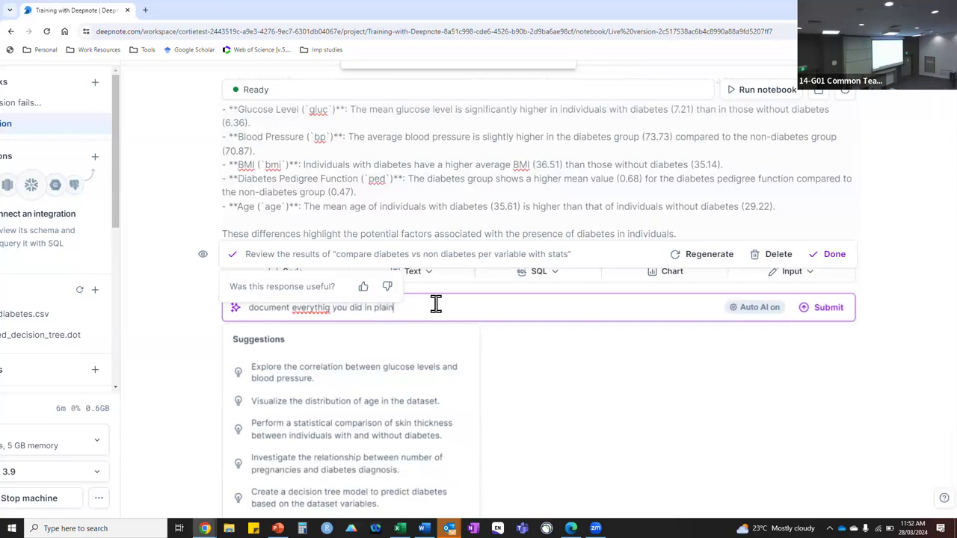
text( englsih l)
key(BackSpace)
key(BackSpace)
key(BackSpace)
key(BackSpace)
text(ish listing each step)
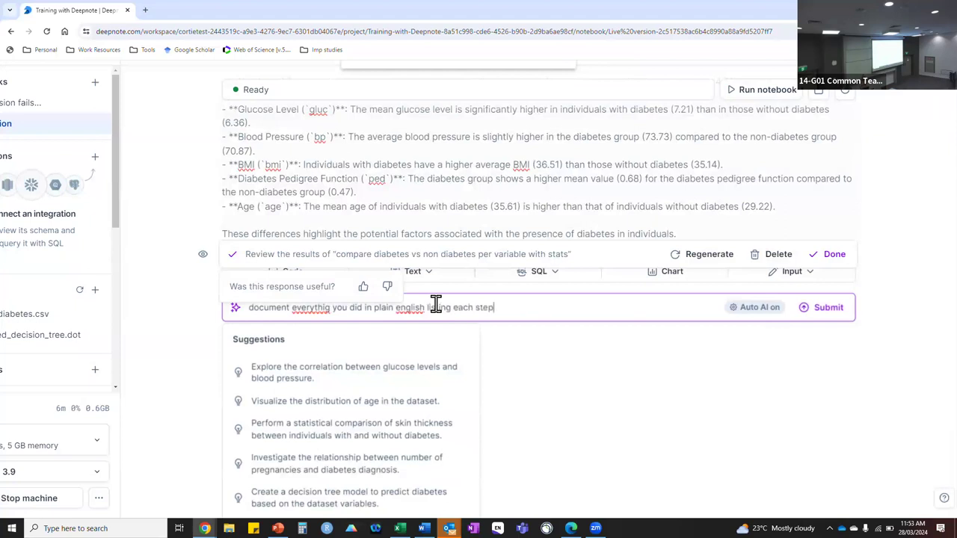
key(Return)
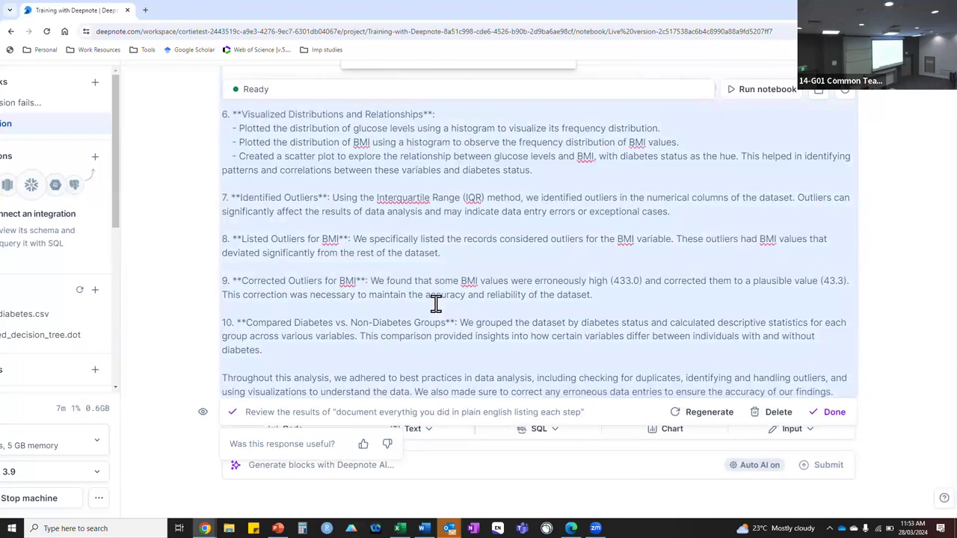
Step: Accept the written analysis documentation and ask the AI to "make a graph diabetes vs non diabetes"
click(833, 412)
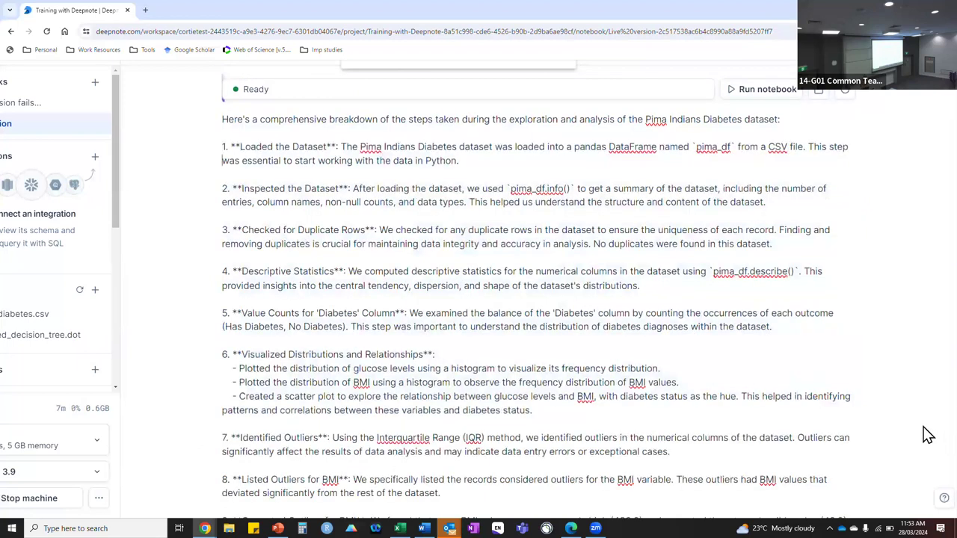
scroll(873, 433, down, 1)
scroll(870, 425, down, 2)
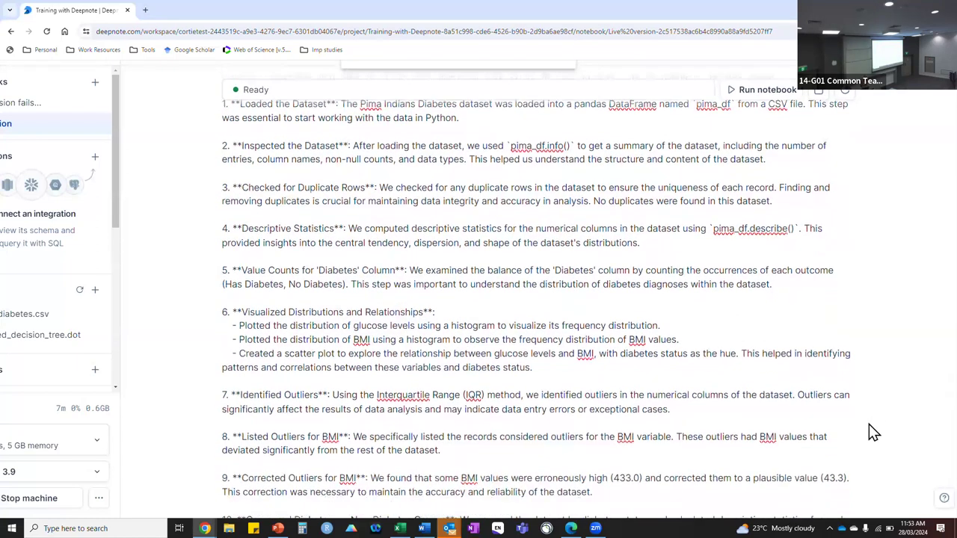
scroll(869, 424, down, 10)
click(395, 225)
text(make a graph diabetes vs non diabetes)
key(Return)
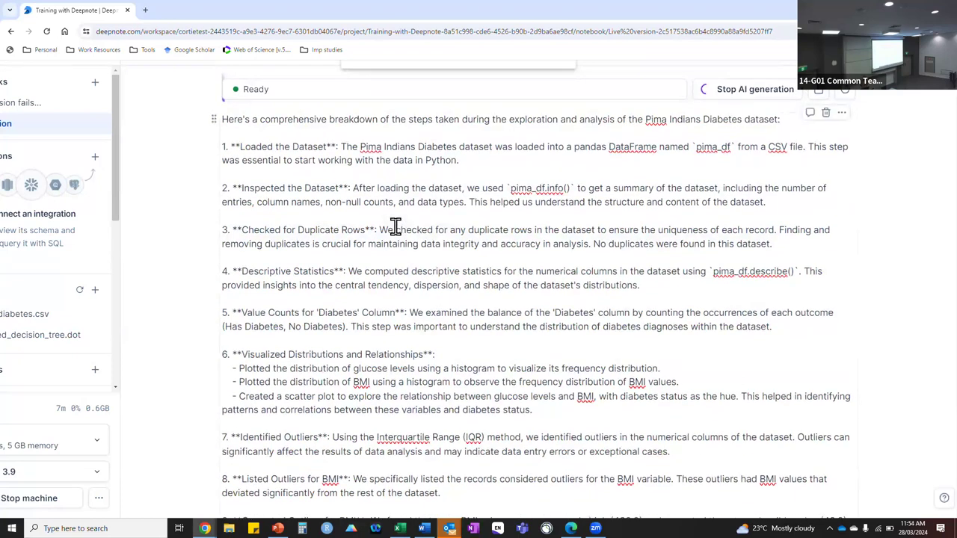
click(731, 95)
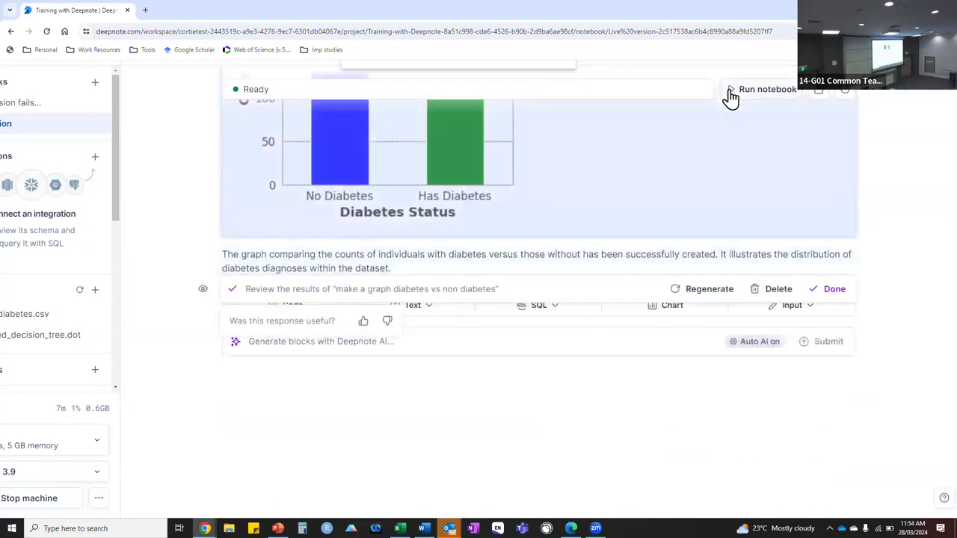
Step: Select the code block that plots the Diabetes vs No Diabetes bar chart
scroll(889, 159, up, 2)
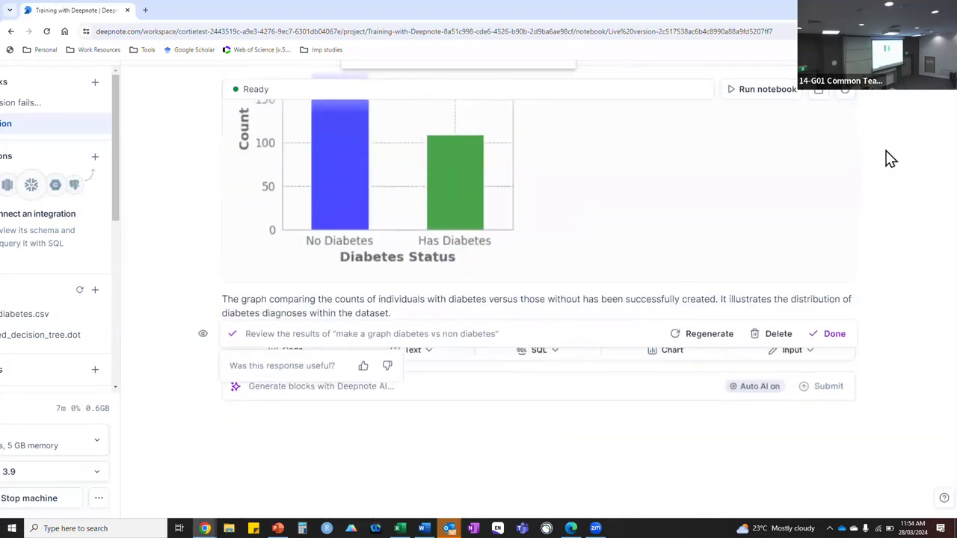
scroll(890, 159, up, 3)
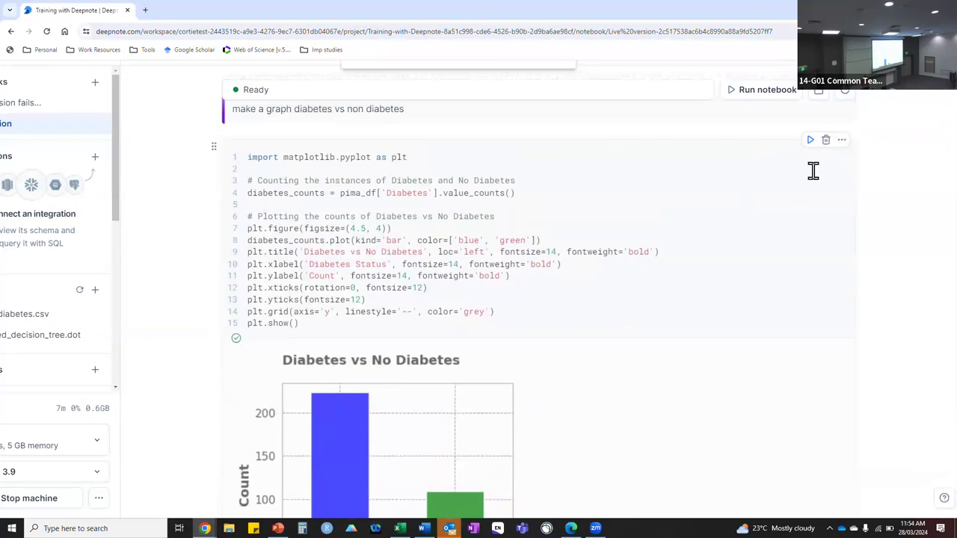
click(843, 142)
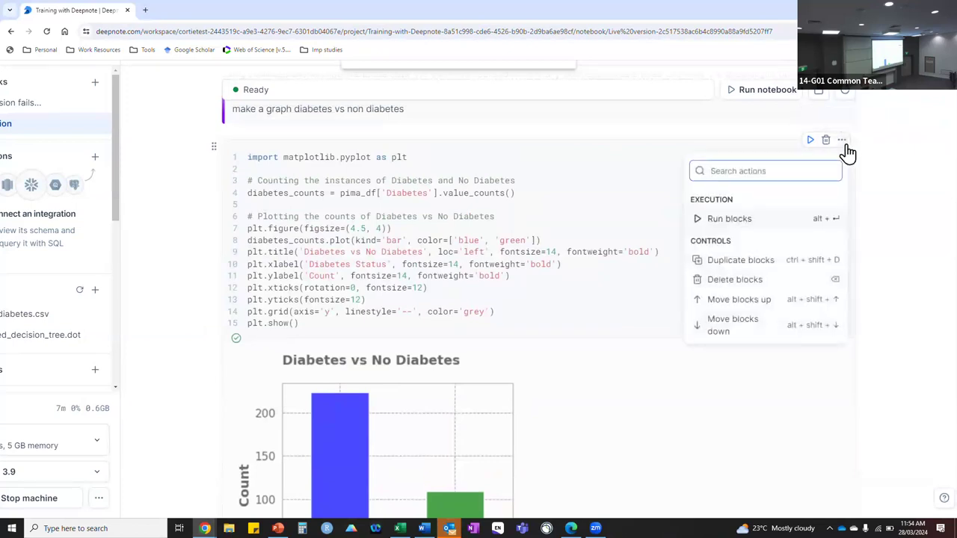
click(891, 177)
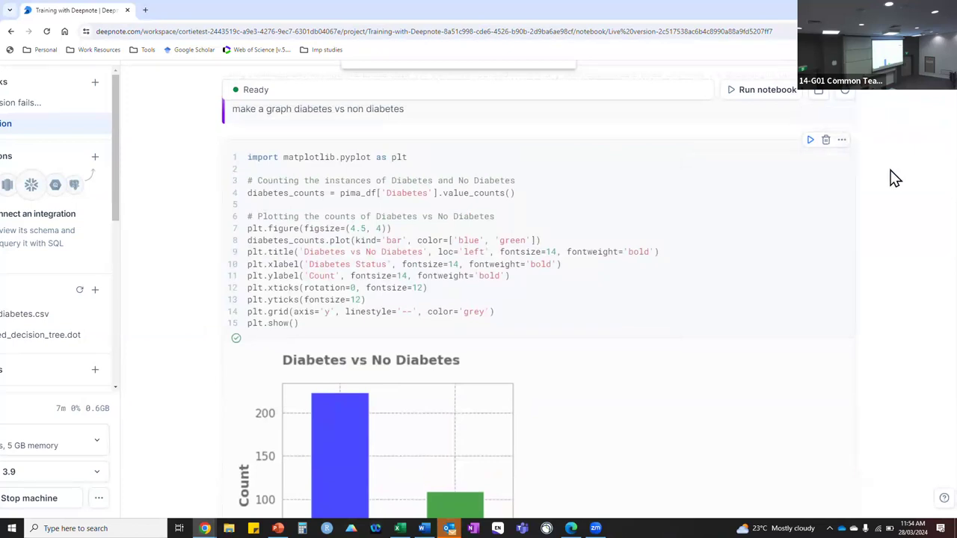
click(726, 210)
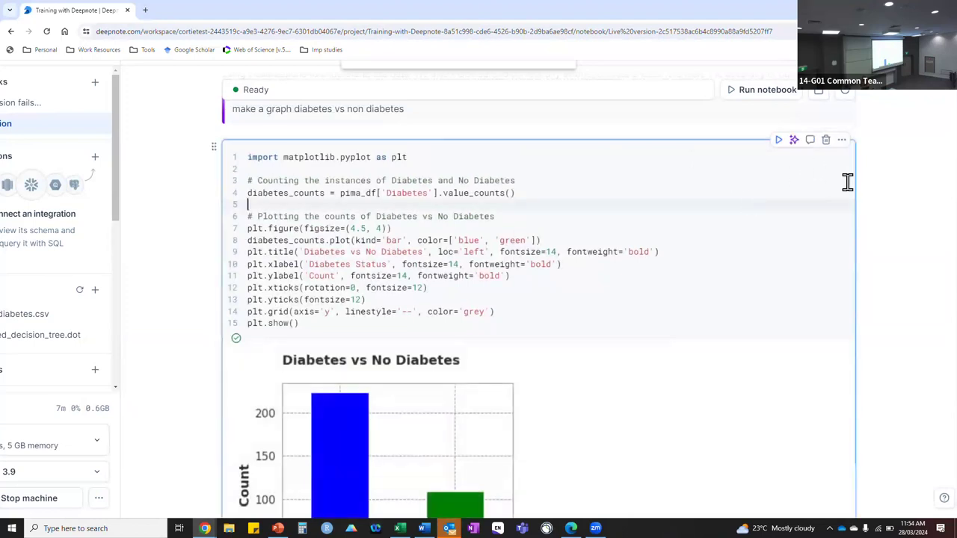
click(799, 142)
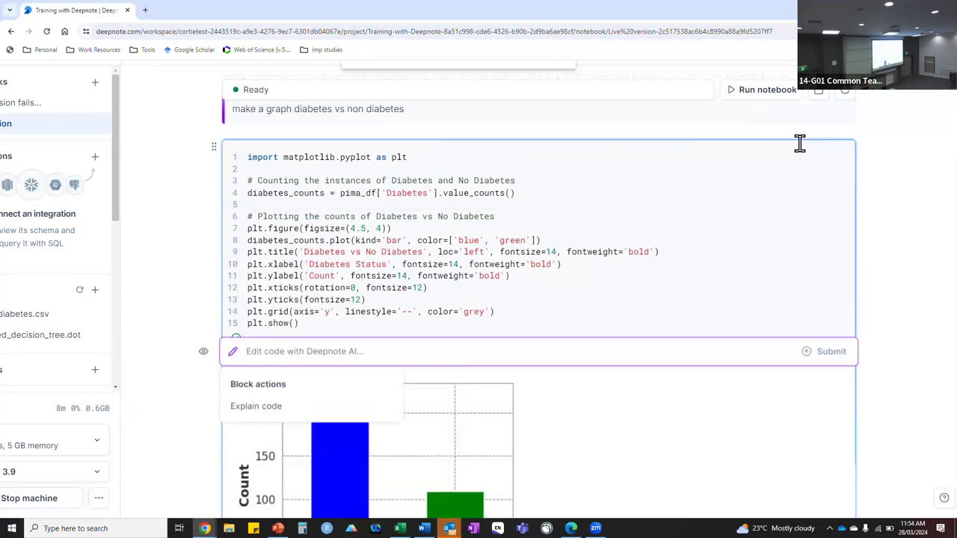
click(800, 143)
text(make)
key(BackSpace)
key(BackSpace)
key(BackSpace)
key(BackSpace)
key(BackSpace)
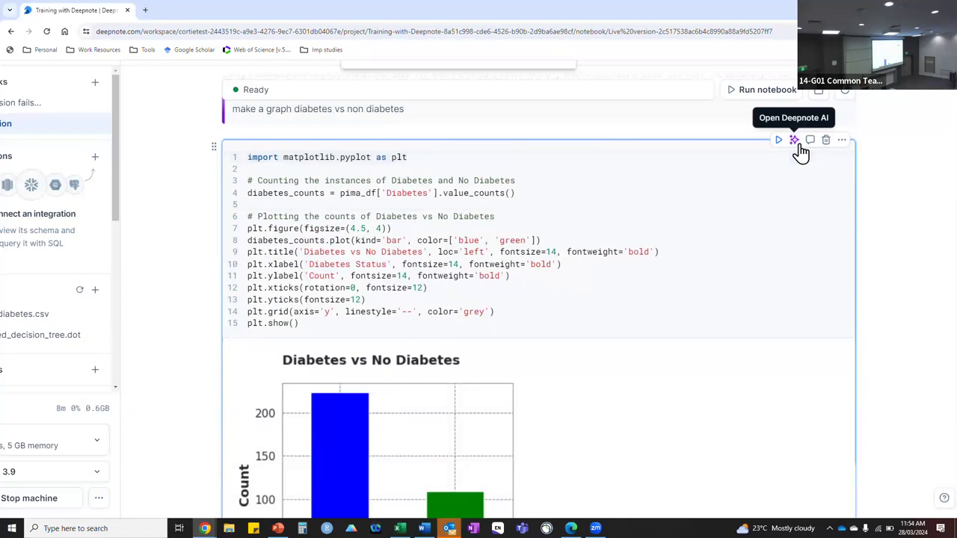
Step: Ask the AI to edit the chart's code block with "make diabetes bar red make other bar black"
click(795, 140)
text(make d)
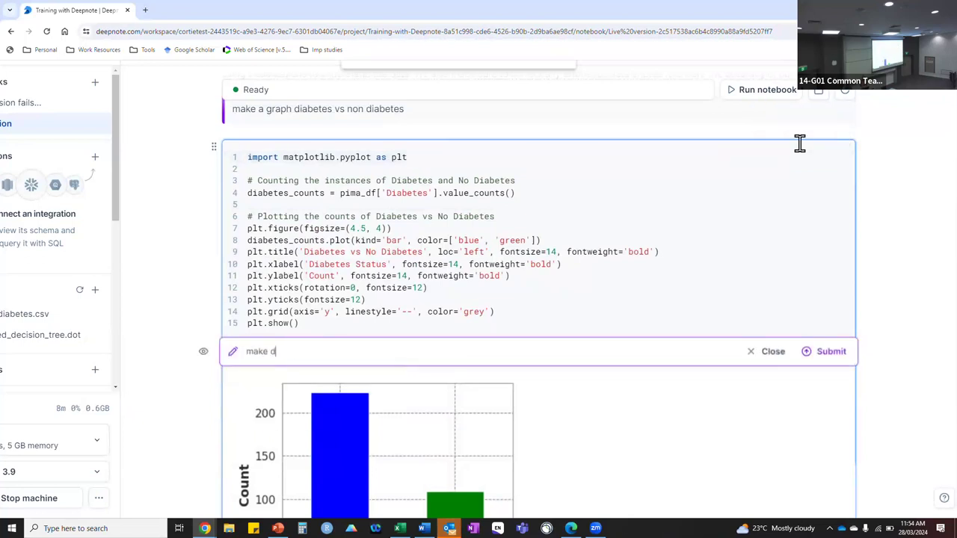
text(iabetes bar red make other )
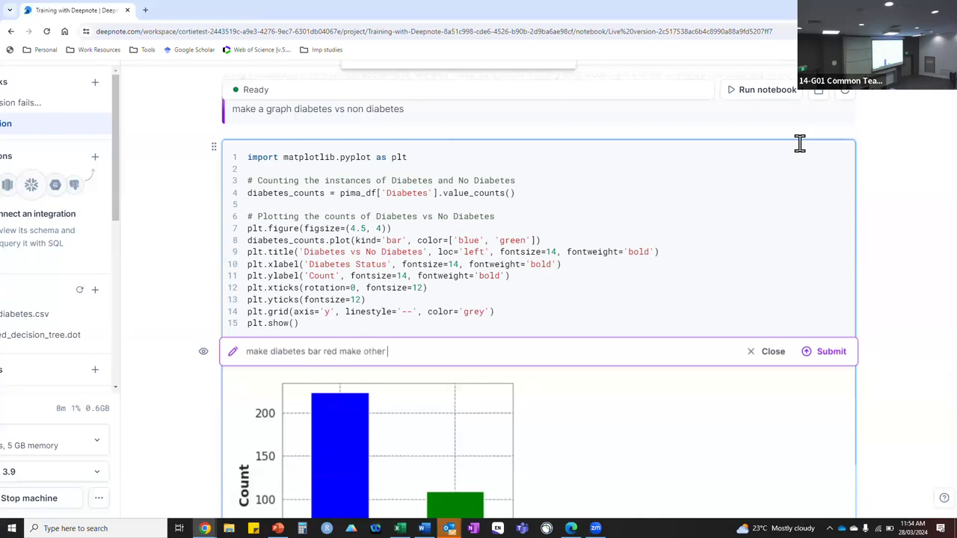
text(bar black)
key(Return)
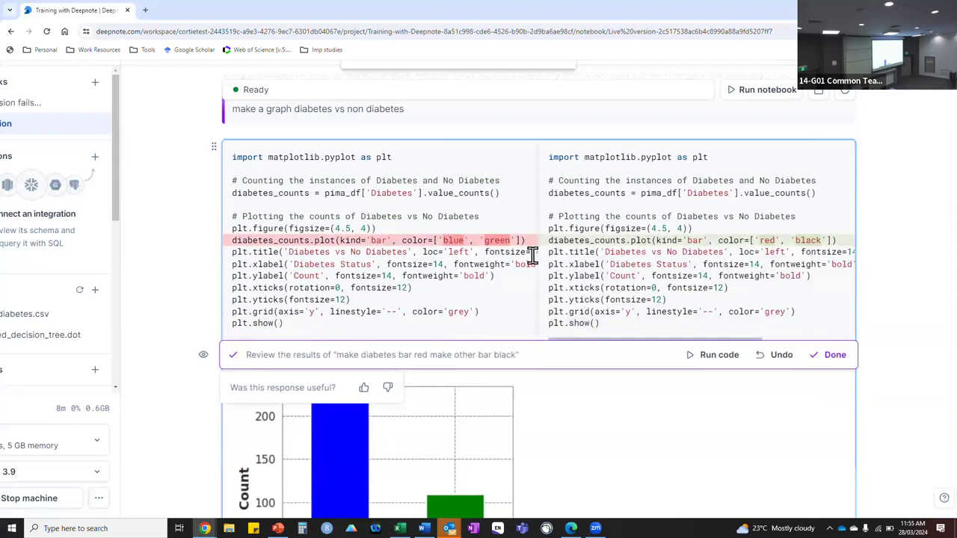
Step: Accept the recoloured bar code, run the block and review the updated bar chart
click(836, 356)
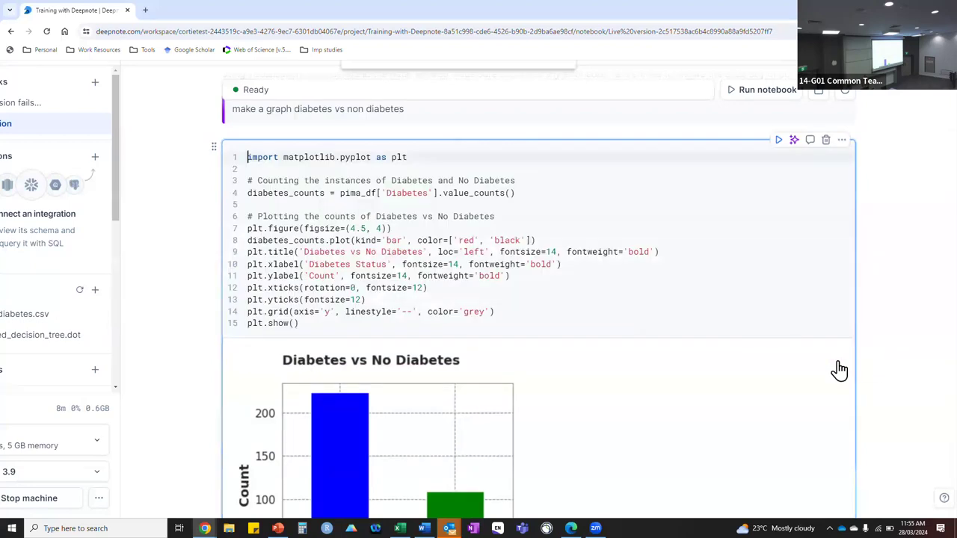
click(779, 140)
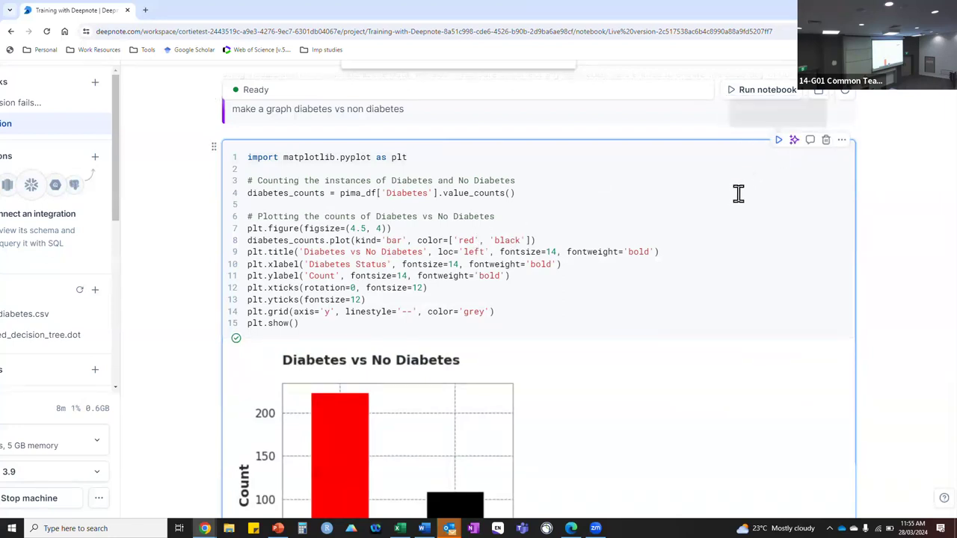
scroll(933, 203, down, 2)
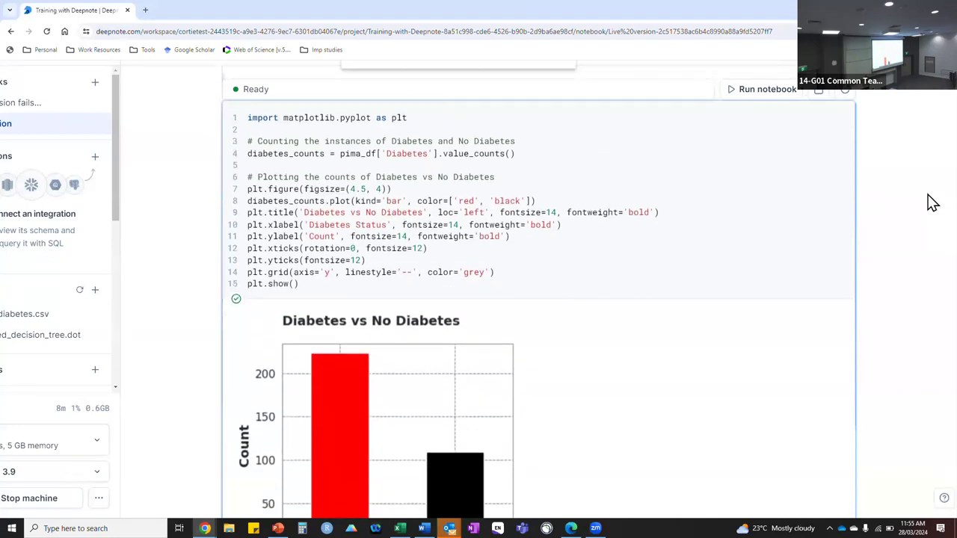
scroll(932, 203, down, 1)
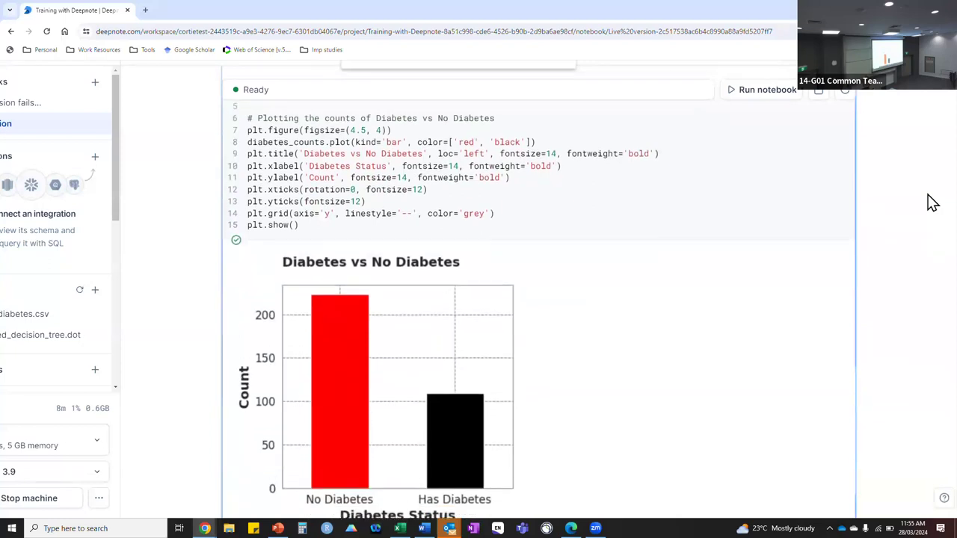
scroll(933, 203, up, 3)
scroll(932, 203, down, 3)
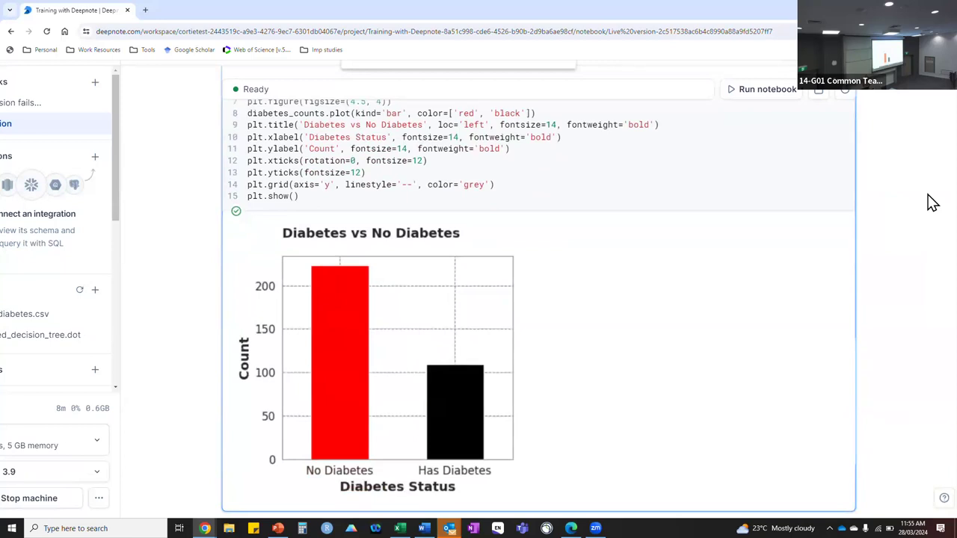
scroll(932, 202, down, 1)
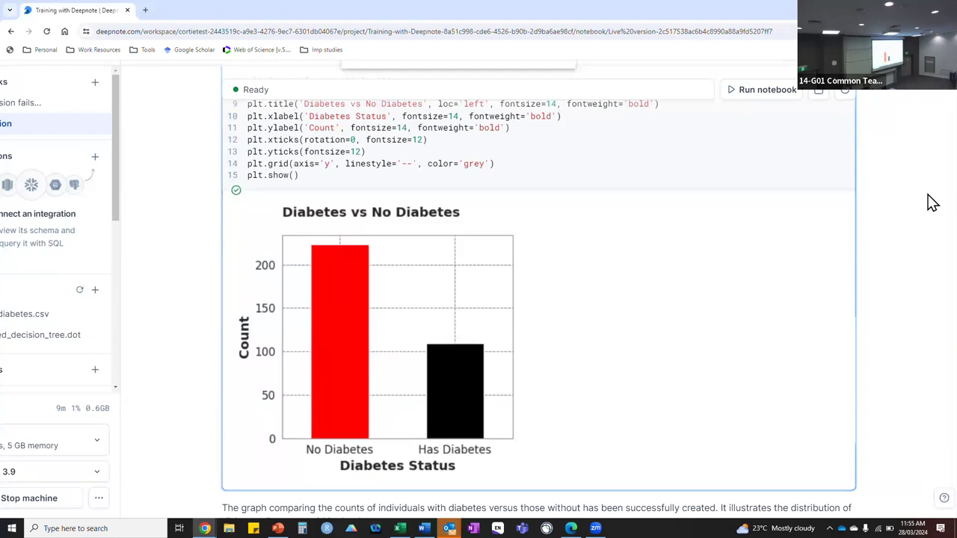
scroll(931, 201, down, 1)
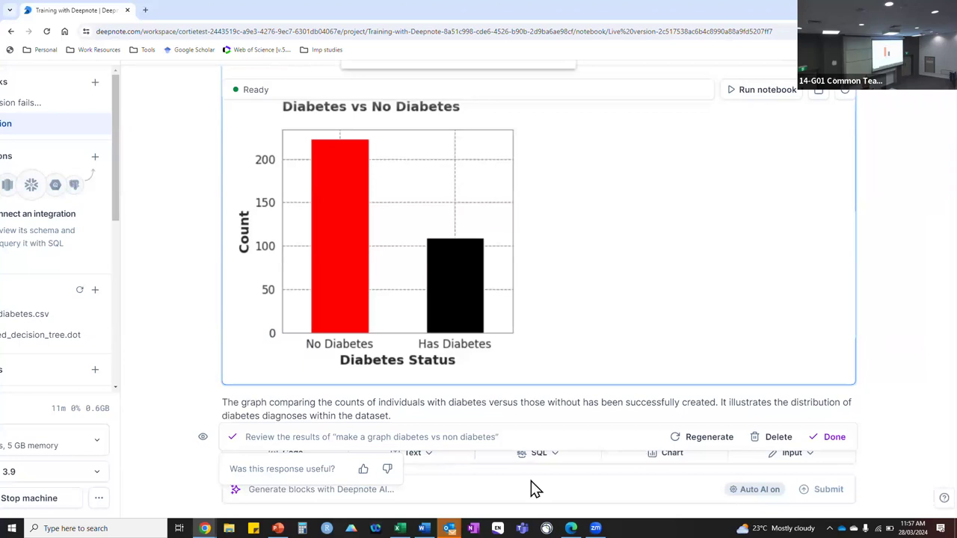
Step: Switch to PowerPoint to select the GitHub Copilot slide, and return to the Deepnote notebook
mouse_move(290, 528)
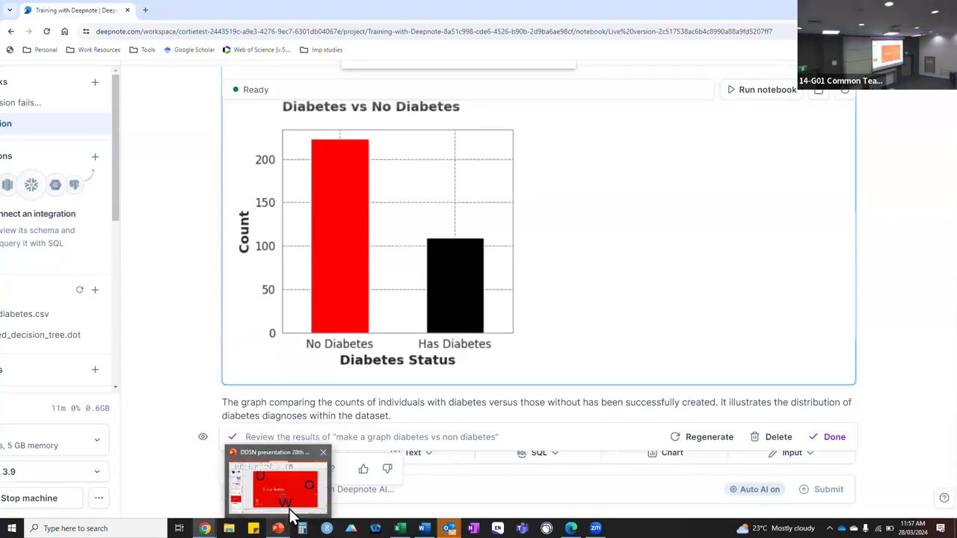
click(290, 515)
click(89, 447)
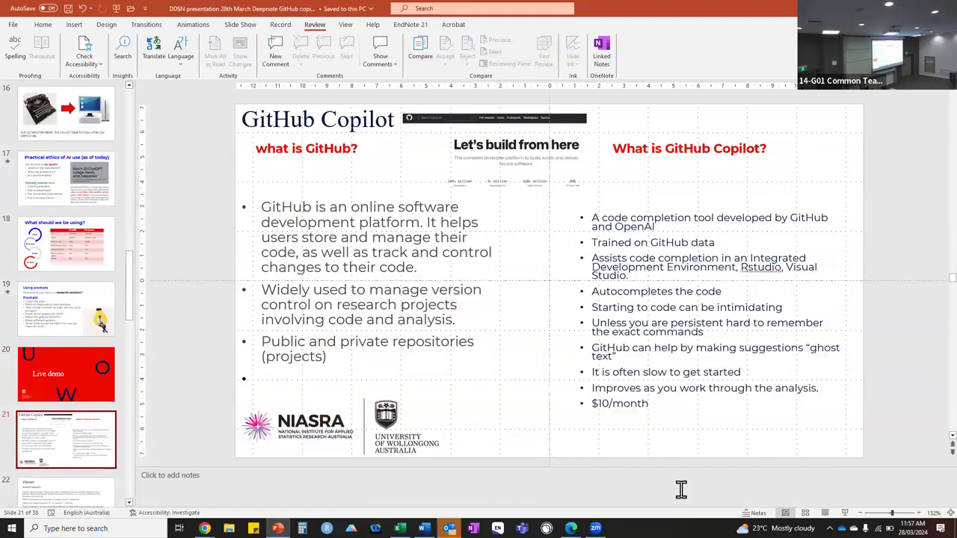
click(205, 528)
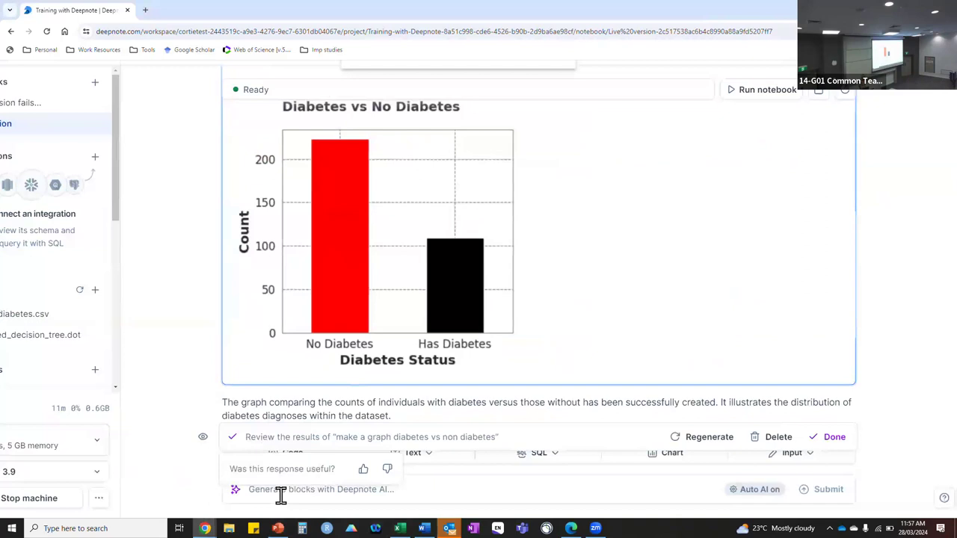
click(281, 496)
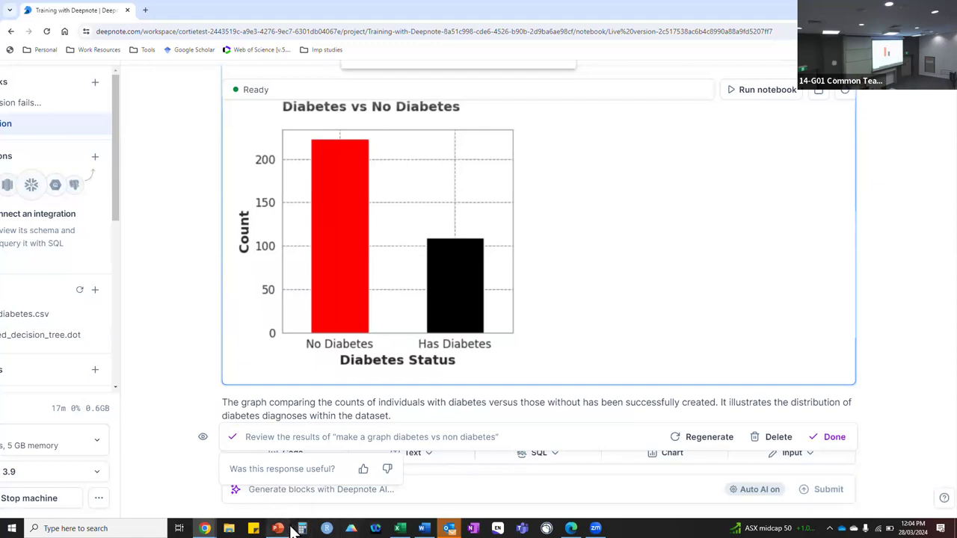
Step: Switch to PowerPoint, start the slide show from the GitHub Copilot slide and advance to the ChatGPT4 boxplot demonstration slide
click(288, 528)
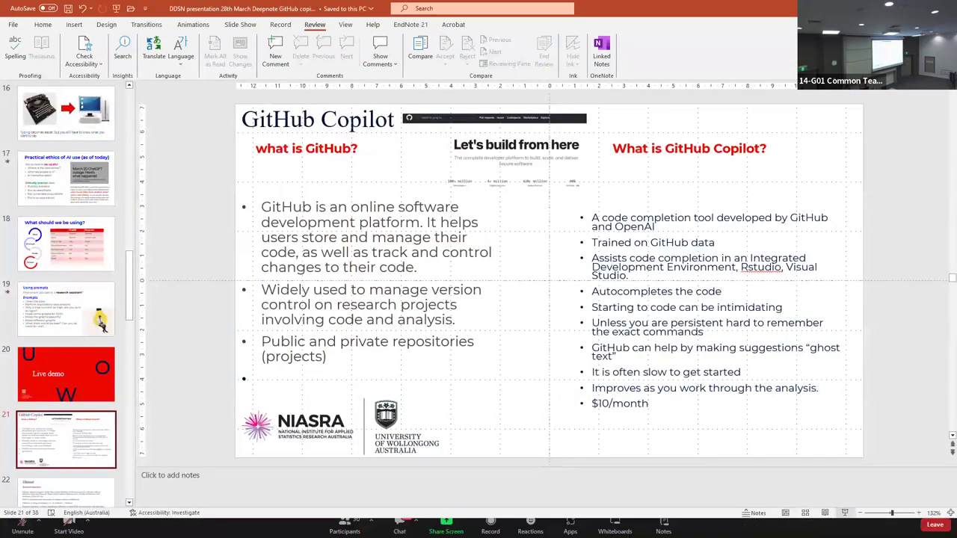
click(844, 513)
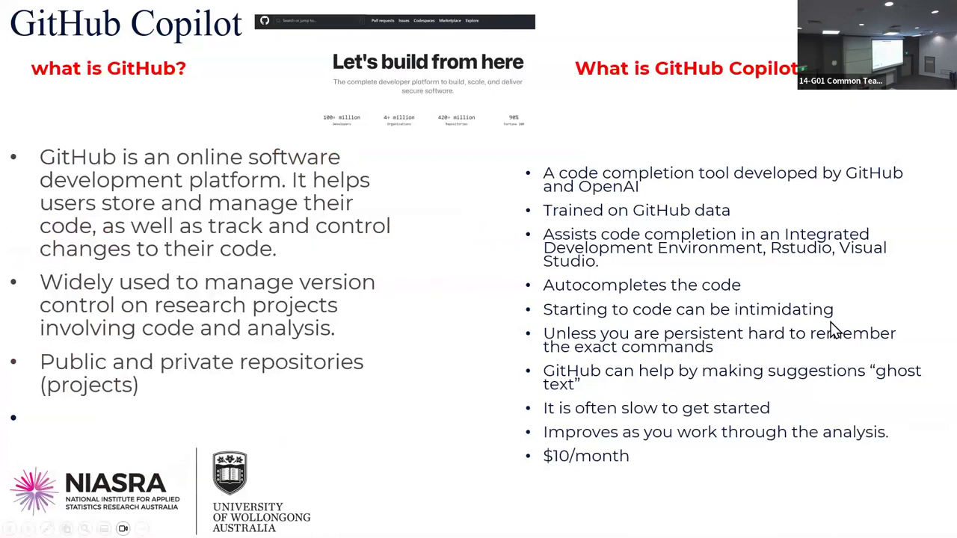
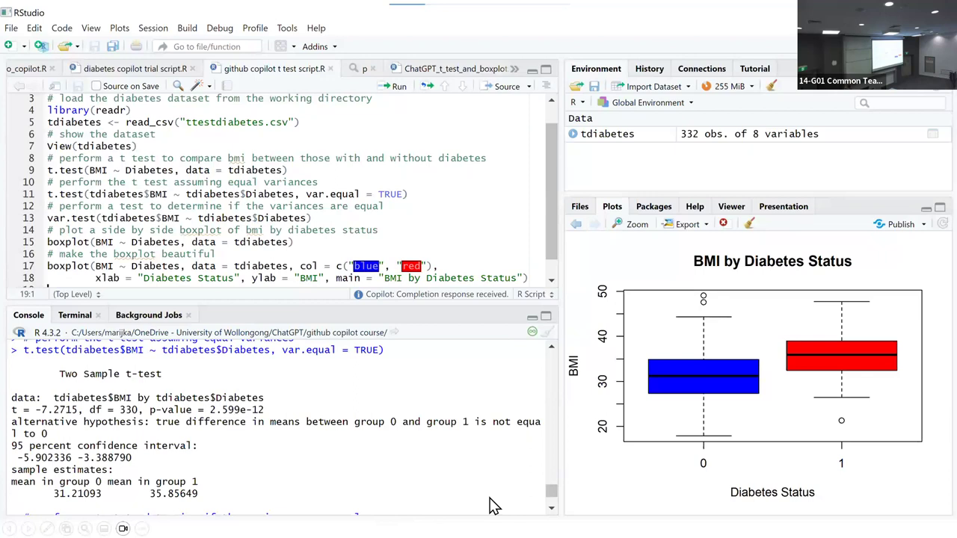
key(alt+Tab)
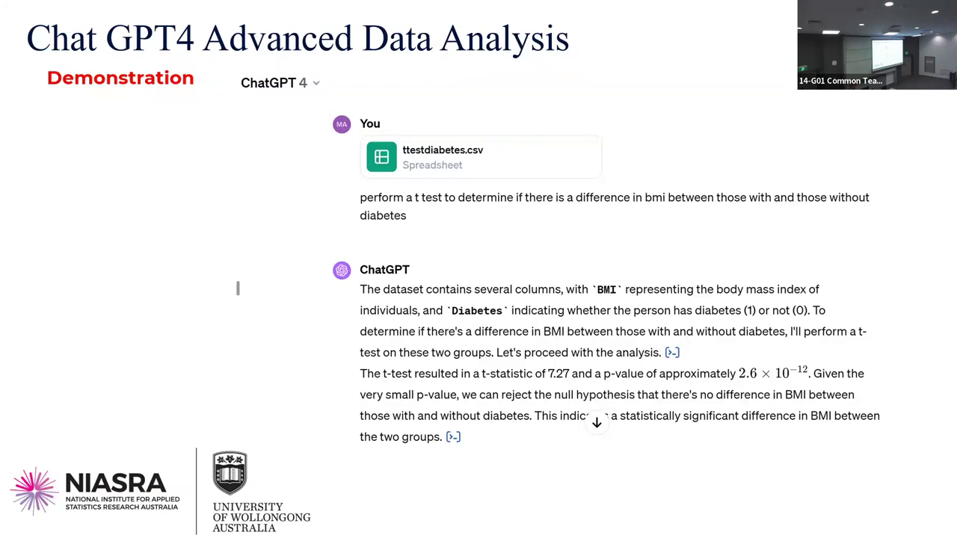
key(Right)
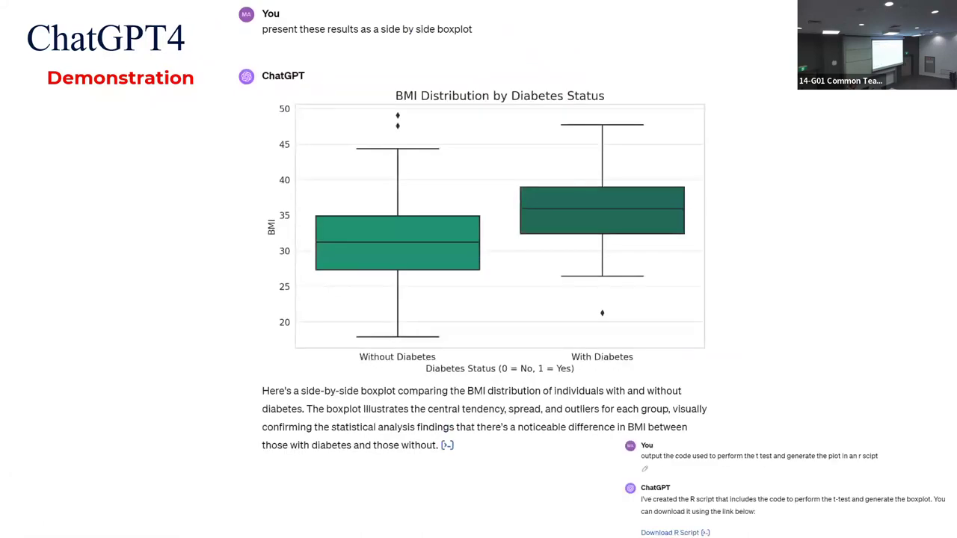
Step: Advance the slide show past the ChatGPT4 boxplot slide to the embedded demonstration video and play it
key(Right)
key(Right)
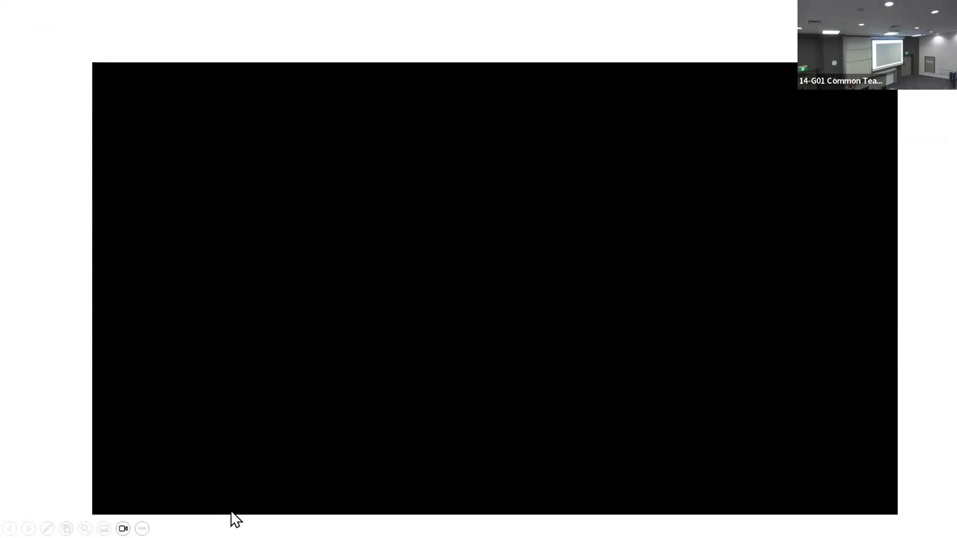
click(111, 504)
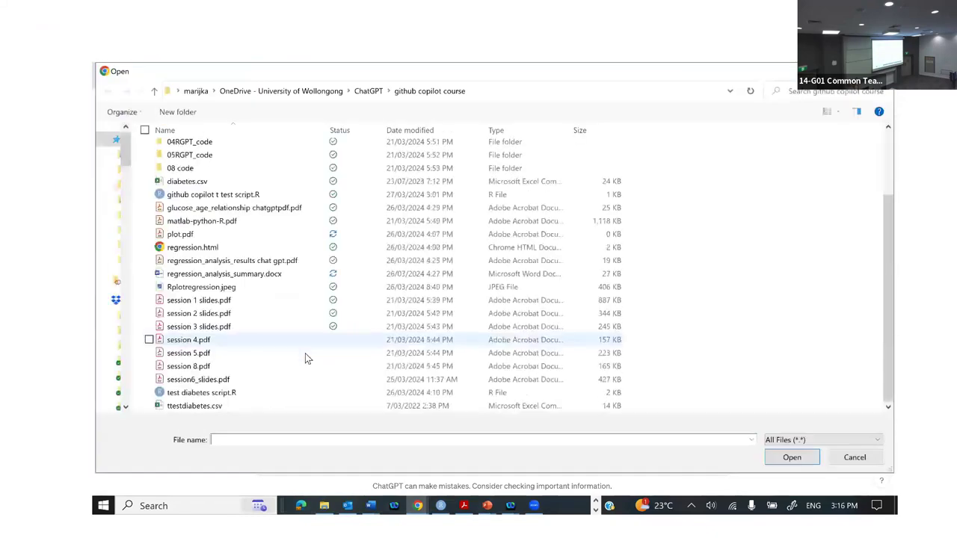
Step: Attach ttestdiabetes.csv and send "perform a t test to determine if there is a difference in bmi between those with and those without diabetes"
click(208, 410)
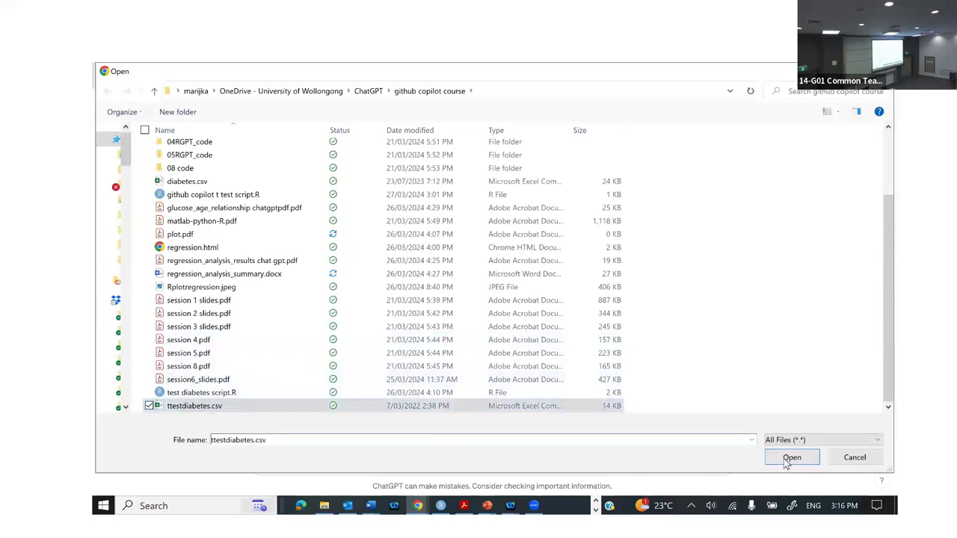
key(Return)
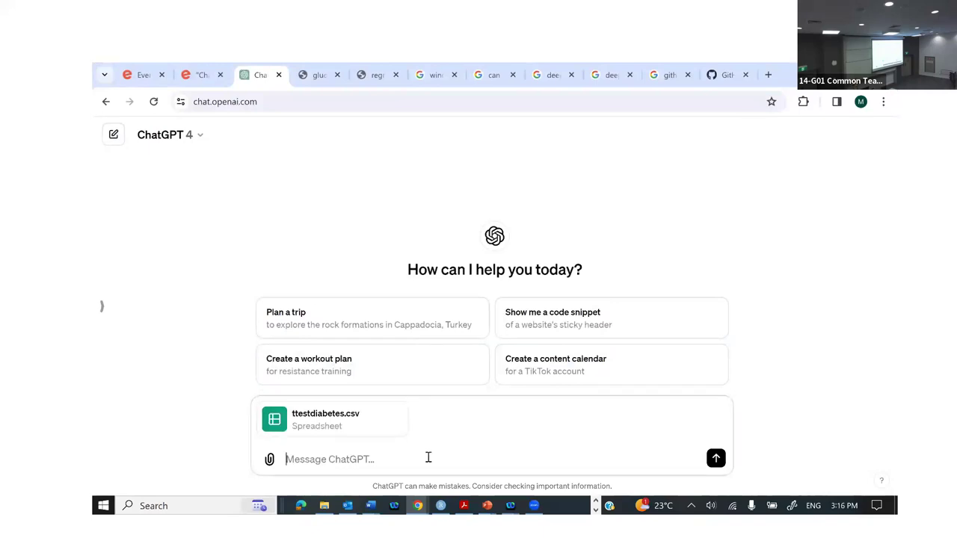
text(perfor)
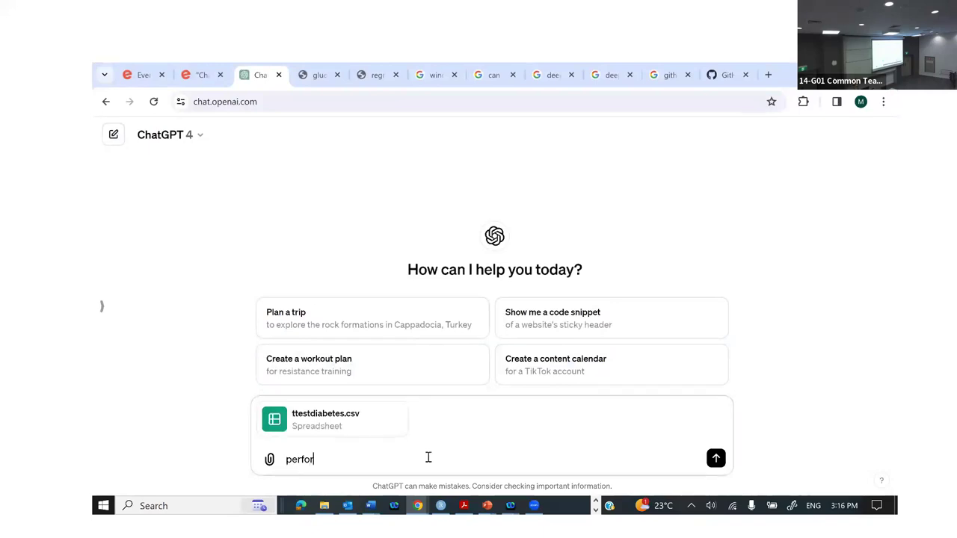
text(m a t test to determine)
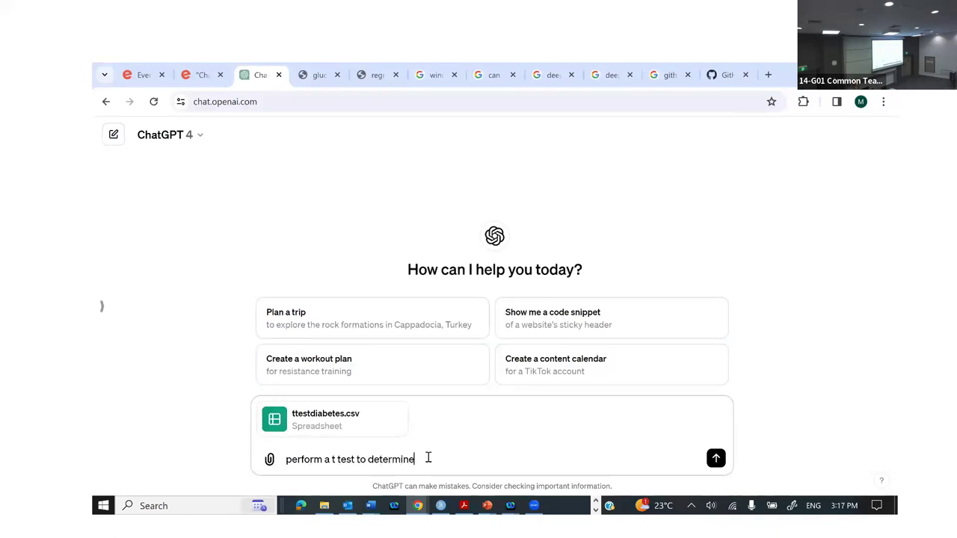
text( if there is a difference in )
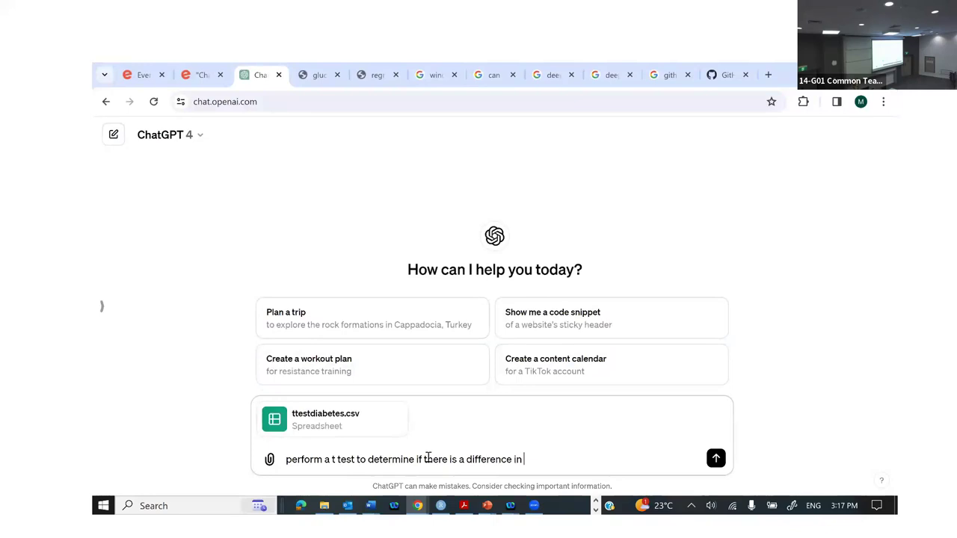
text(bmi between those with and those without diabetes)
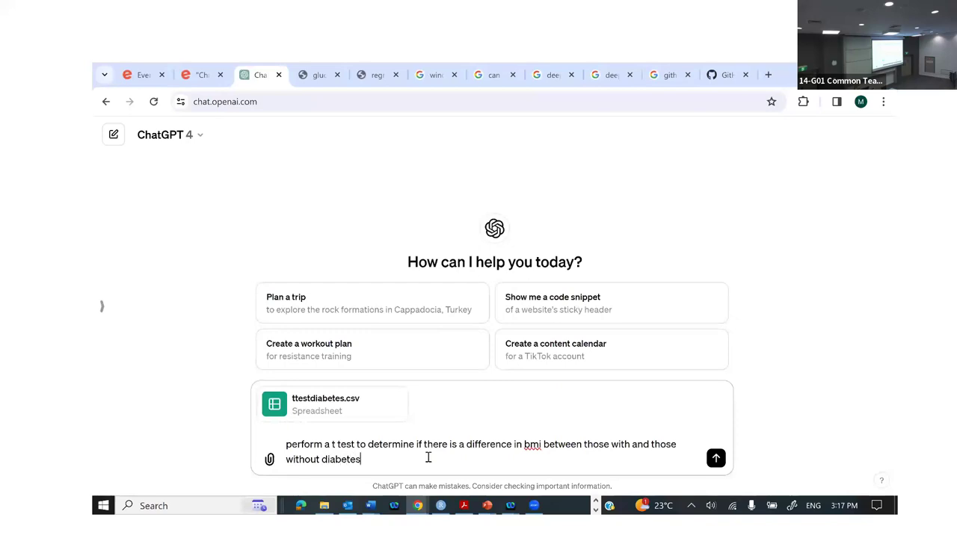
key(Return)
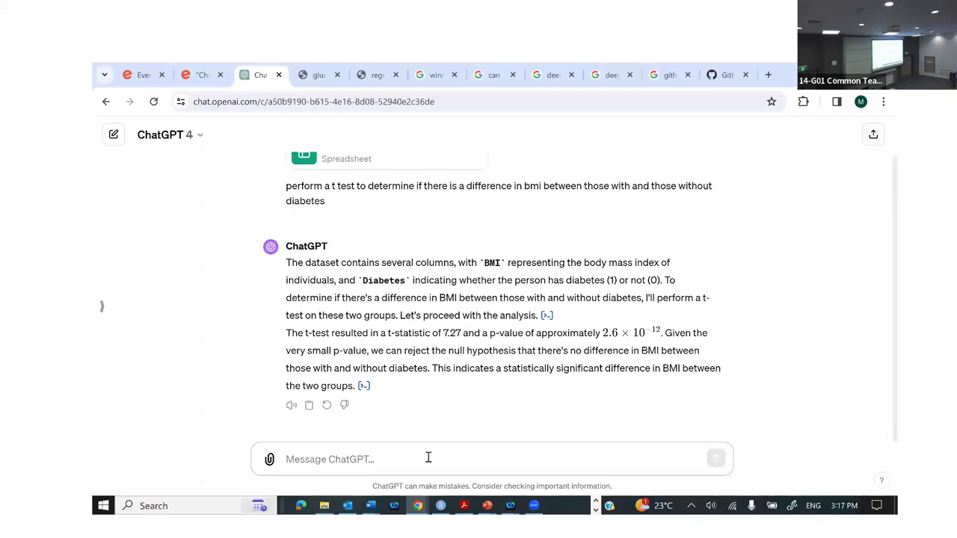
Step: Ask ChatGPT to "present these results as a side by side boxplot" and review the resulting BMI chart
text(presen)
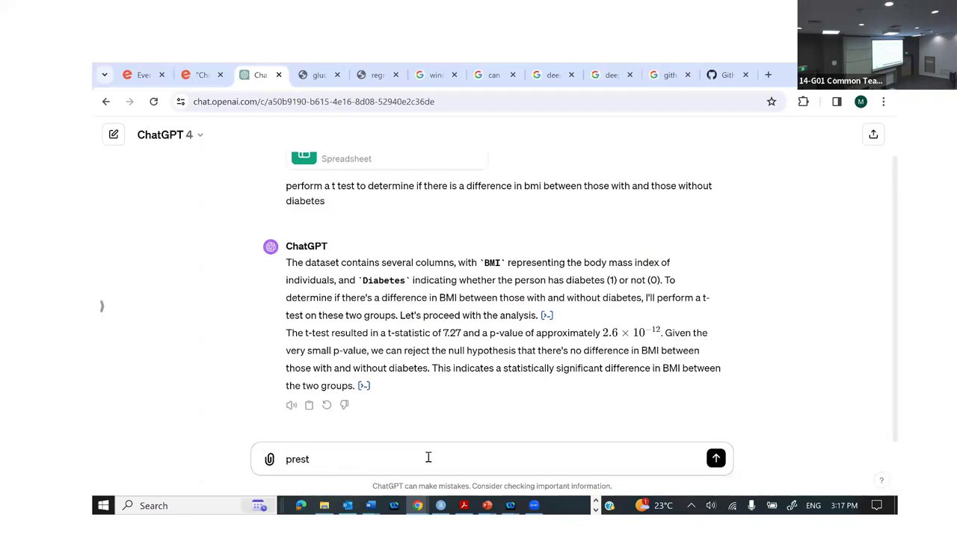
text(t these )
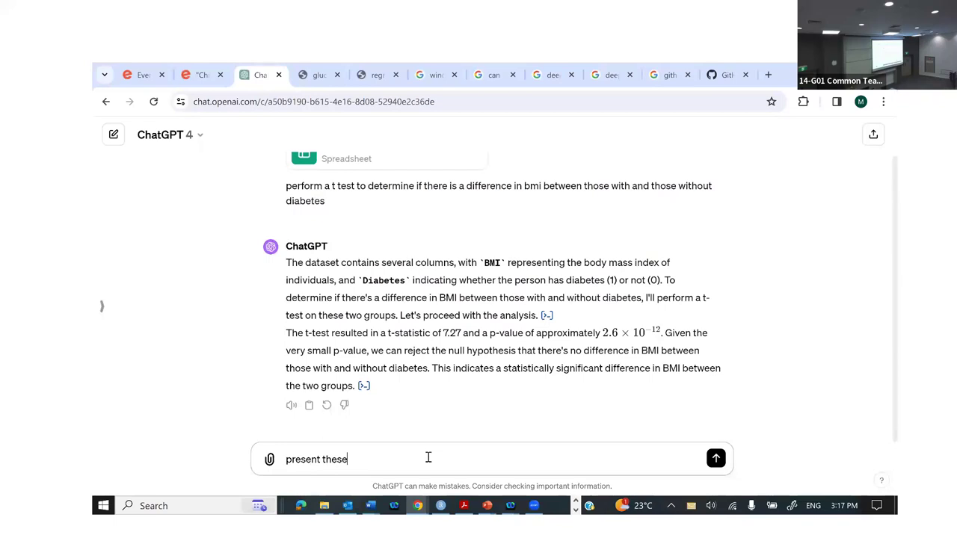
text(restu)
key(BackSpace)
key(BackSpace)
text(ults as a sid)
key(BackSpace)
text(side by)
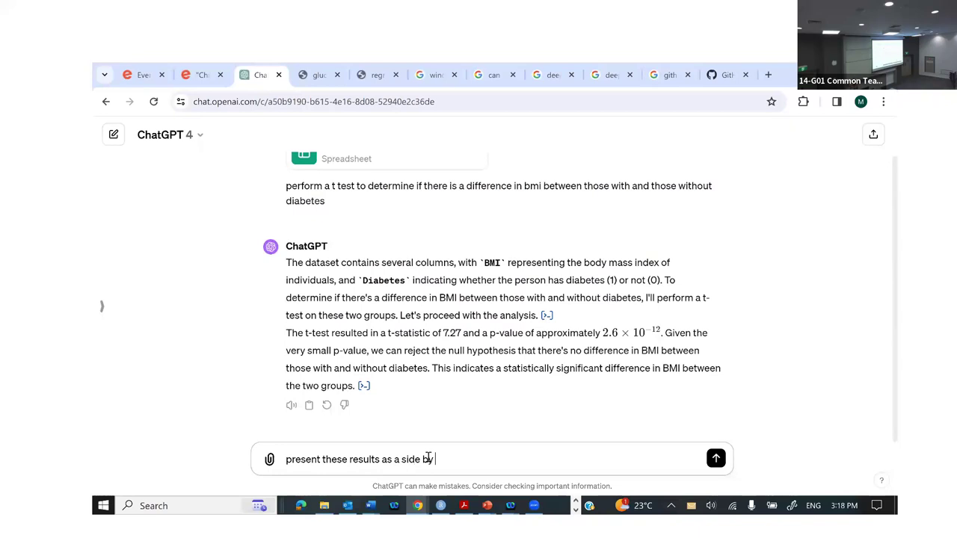
text( side boxplot)
key(Return)
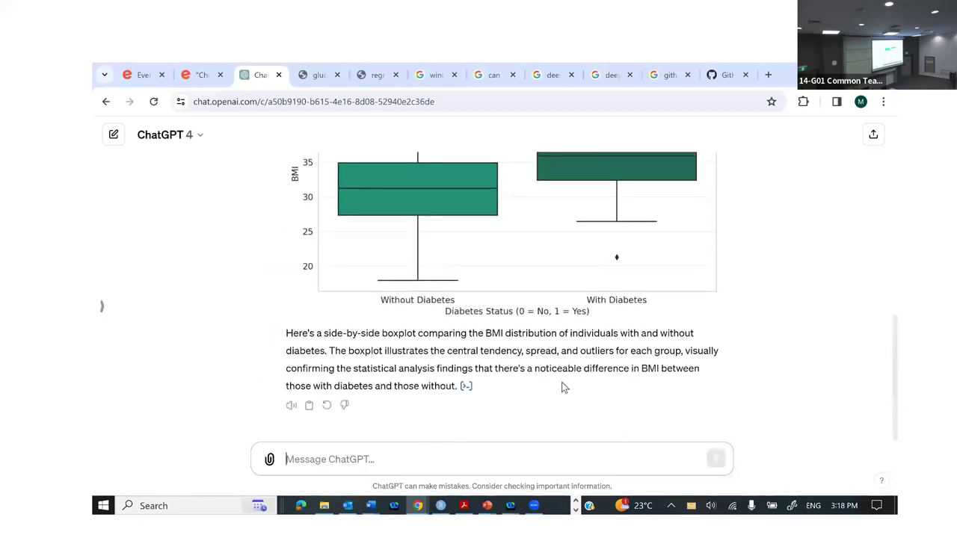
scroll(561, 383, up, 3)
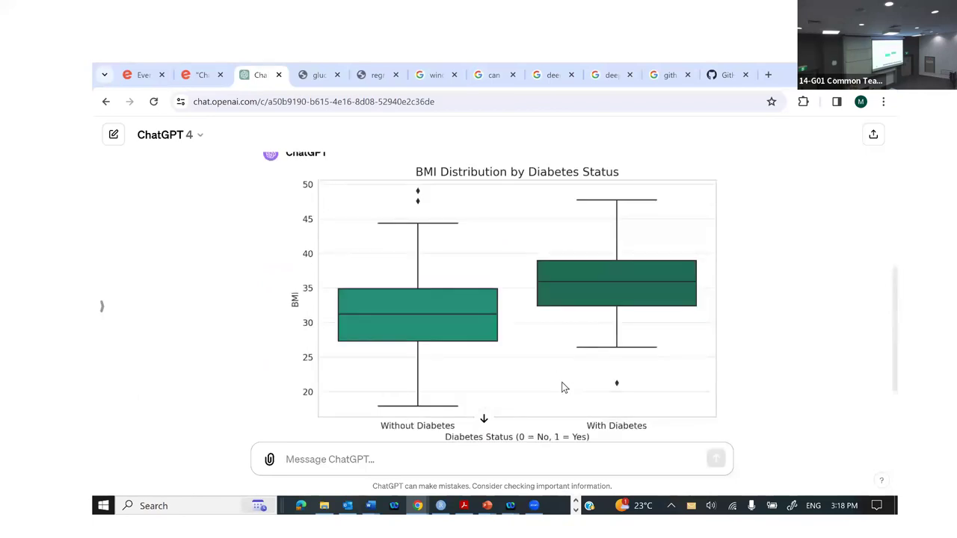